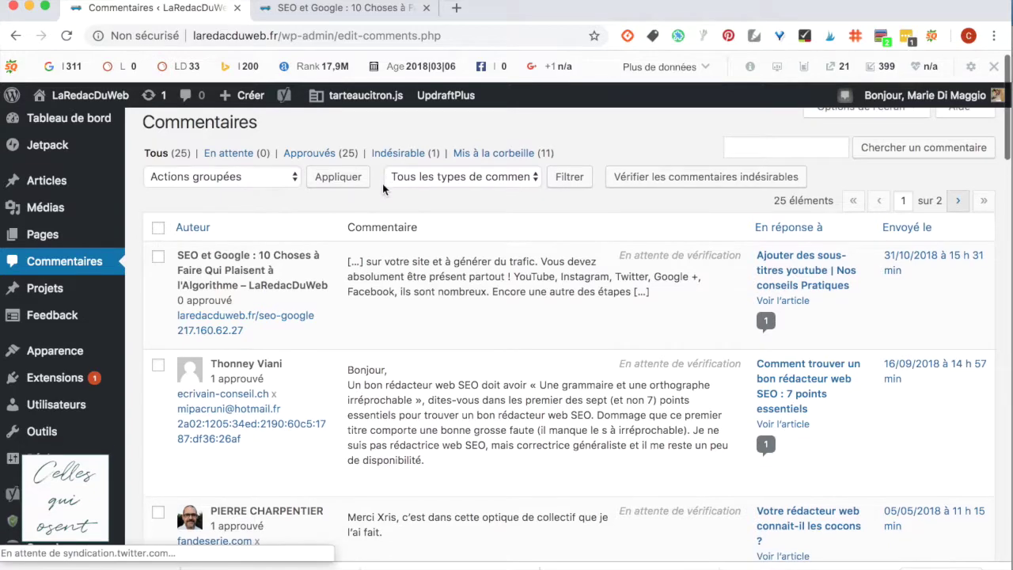
# - Look through the list of site comments and return to its beginning
pyautogui.scroll(-2, 382, 184)
pyautogui.scroll(-3, 382, 183)
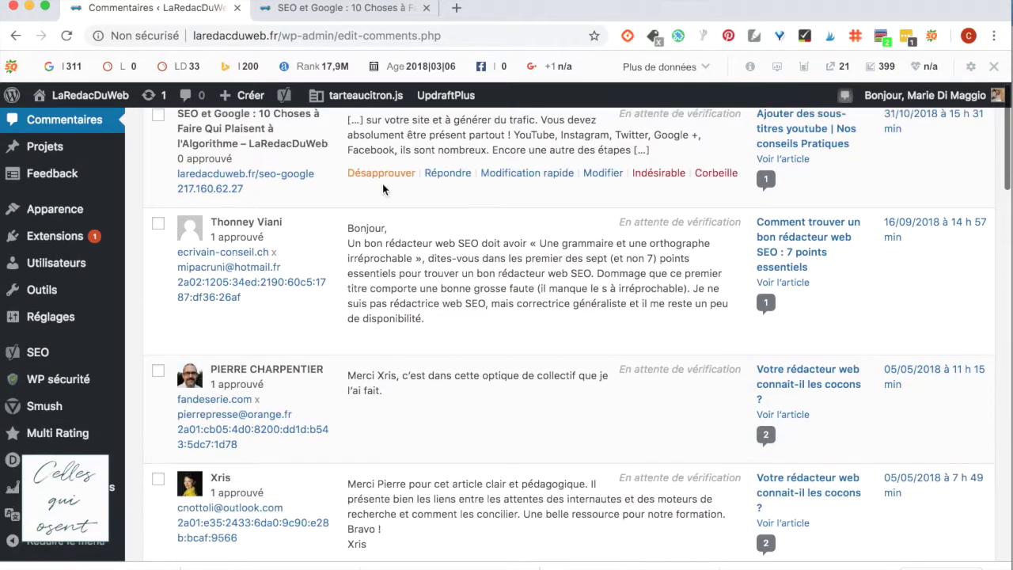
pyautogui.scroll(-5, 382, 184)
pyautogui.scroll(-20, 382, 183)
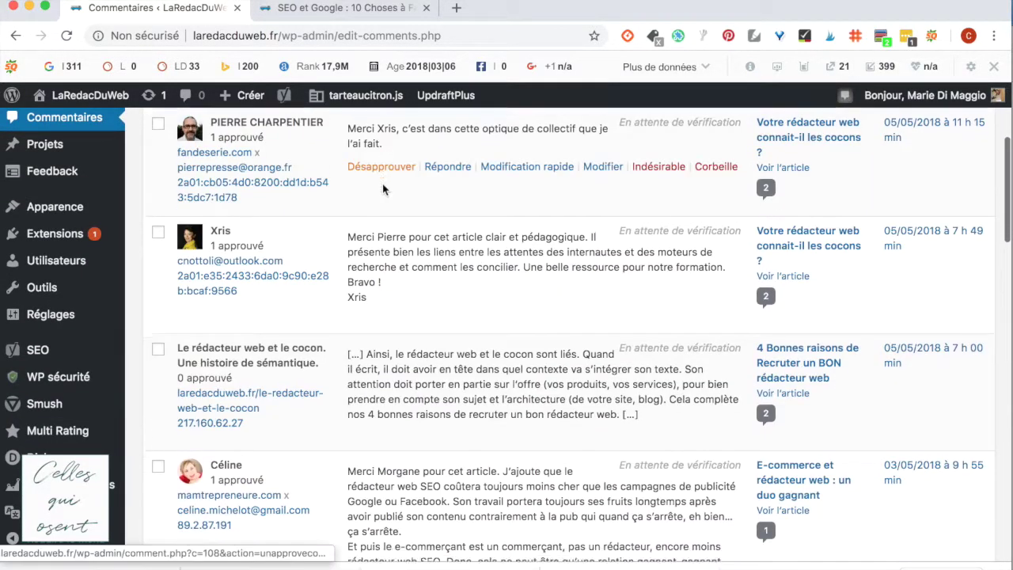
pyautogui.scroll(-8, 386, 189)
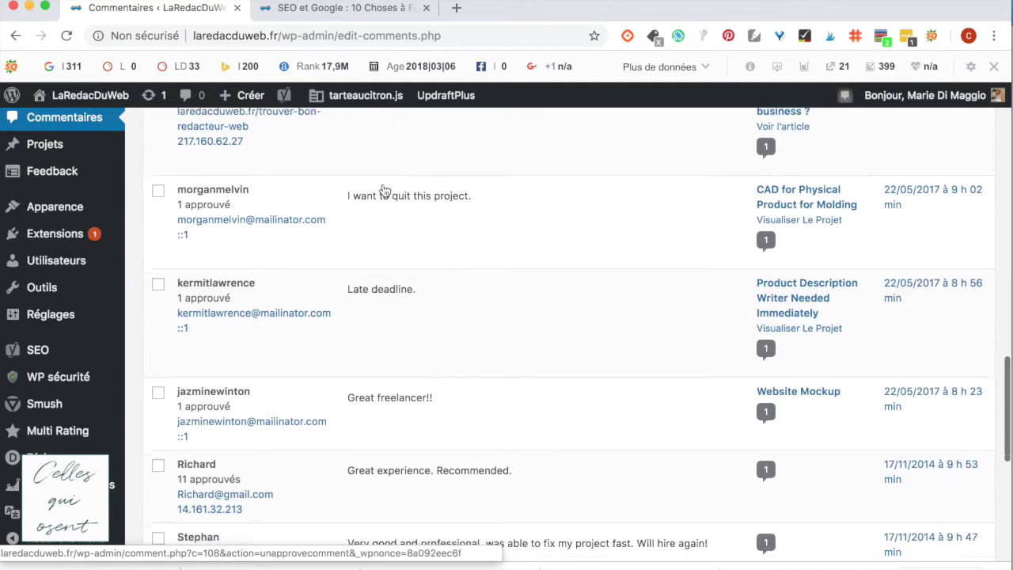
pyautogui.scroll(20, 382, 189)
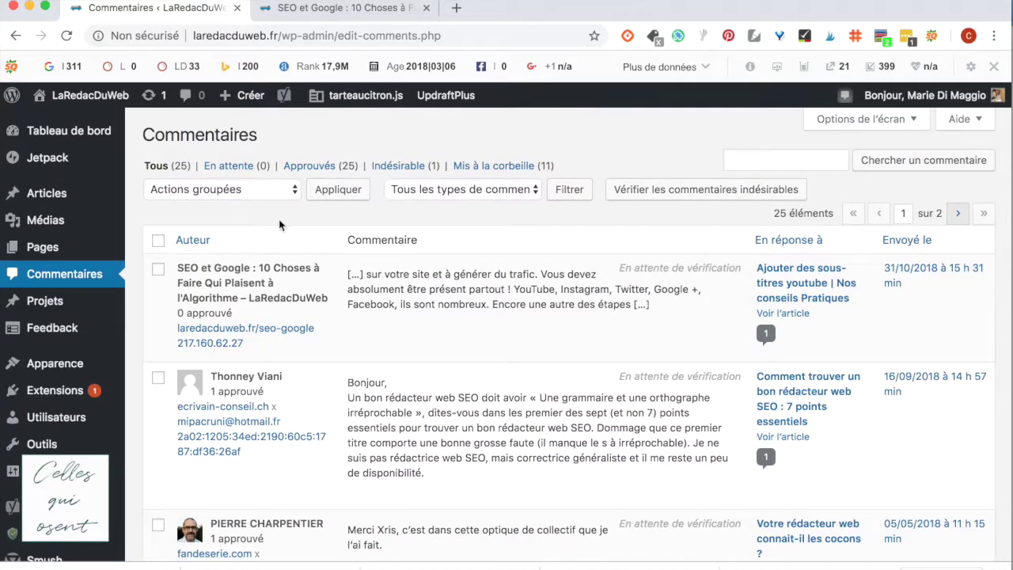
# - Open the form for creating a new user and examine its fields and the available roles, without changing the role
pyautogui.moveTo(232, 97)
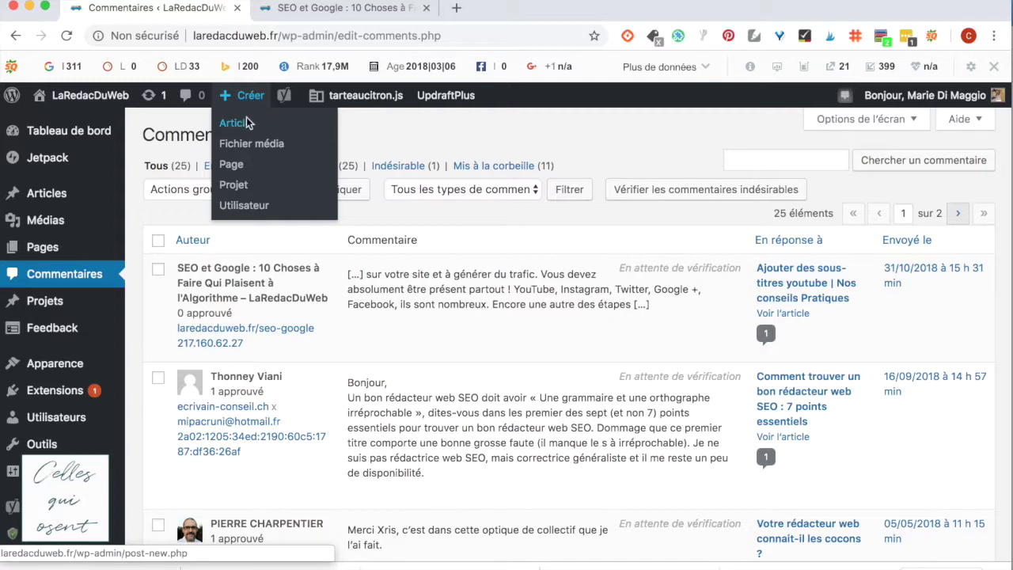
pyautogui.click(246, 207)
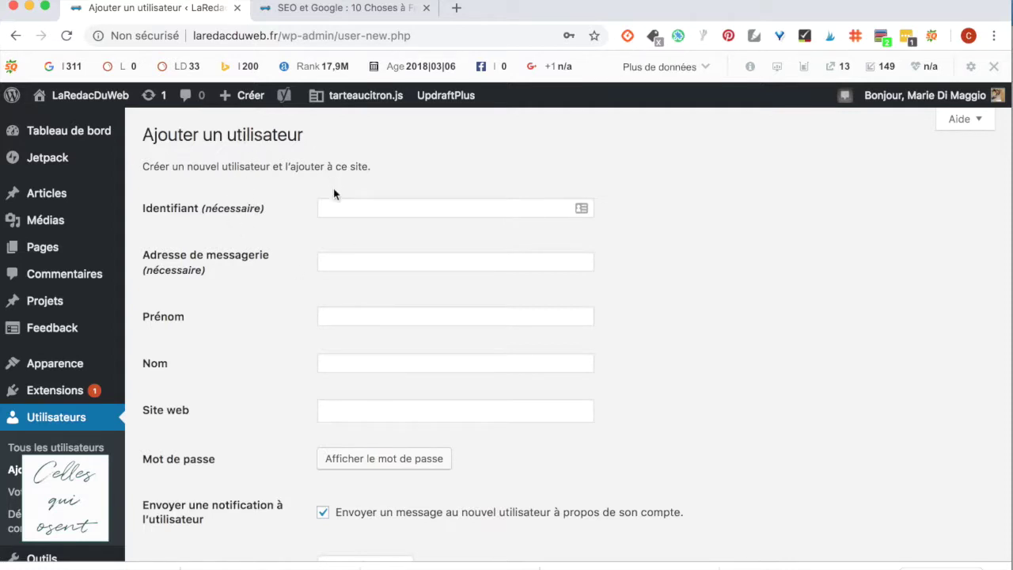
pyautogui.scroll(-1, 333, 188)
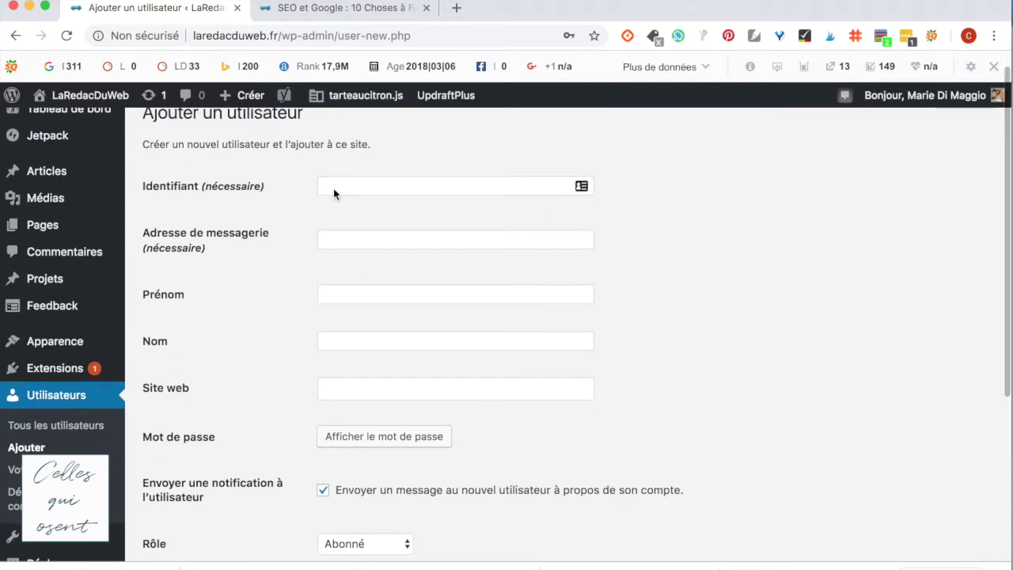
pyautogui.scroll(-5, 333, 188)
pyautogui.click(403, 357)
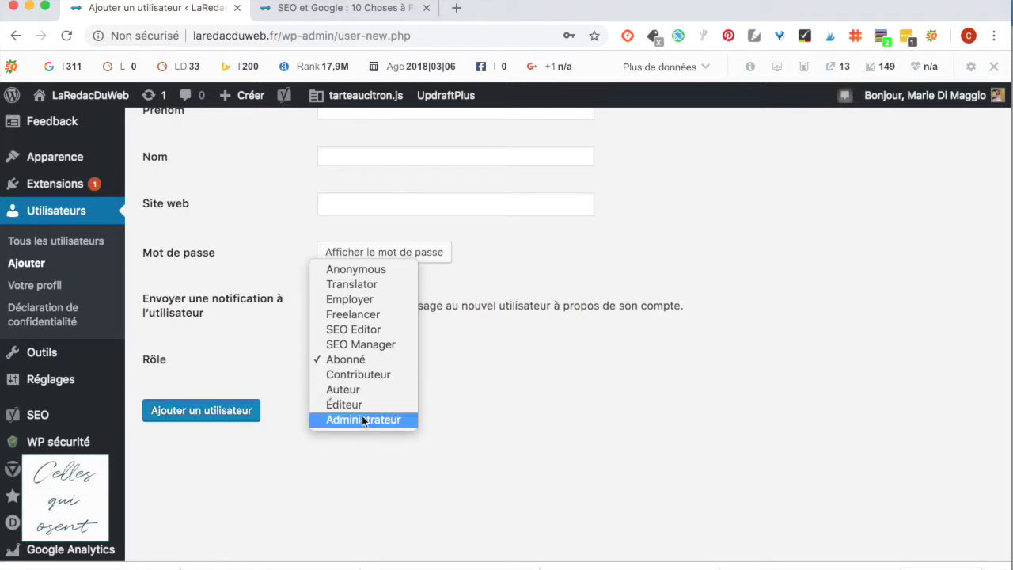
pyautogui.click(539, 352)
pyautogui.scroll(5, 538, 359)
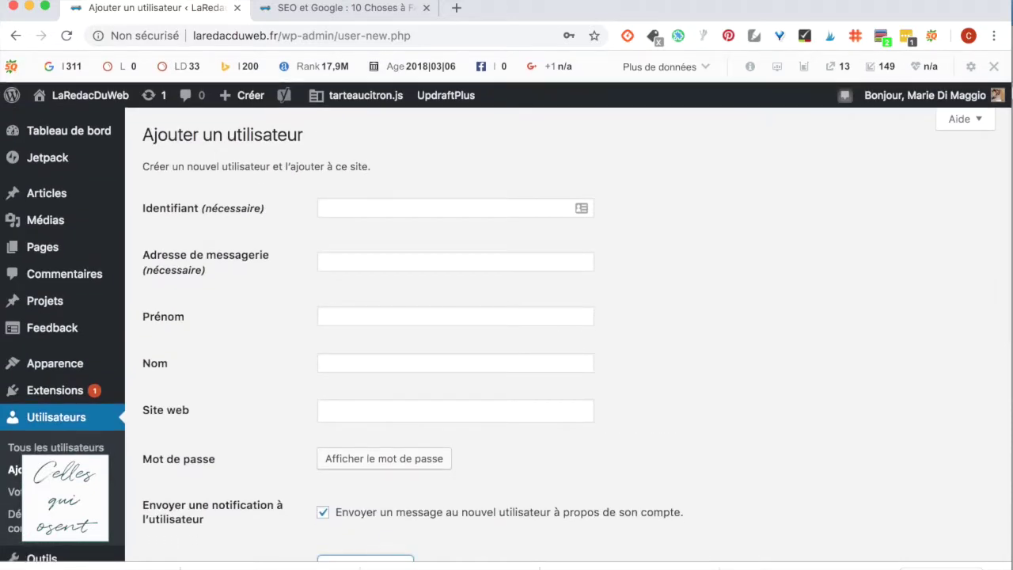
# - Open the admin dashboard and look through its welcome, overview, quick draft, activity and recent comments blocks
pyautogui.moveTo(923, 92)
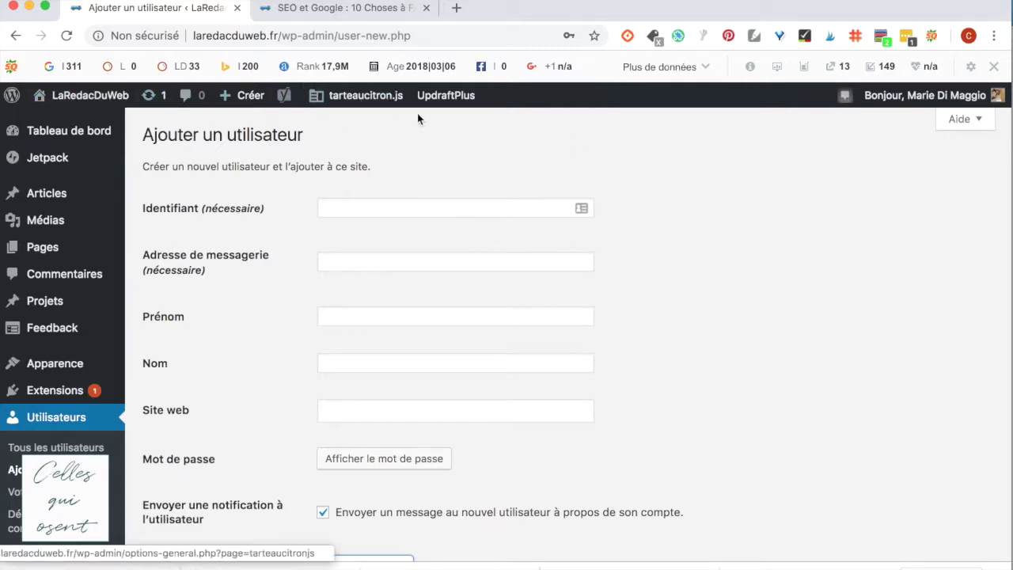
pyautogui.click(77, 111)
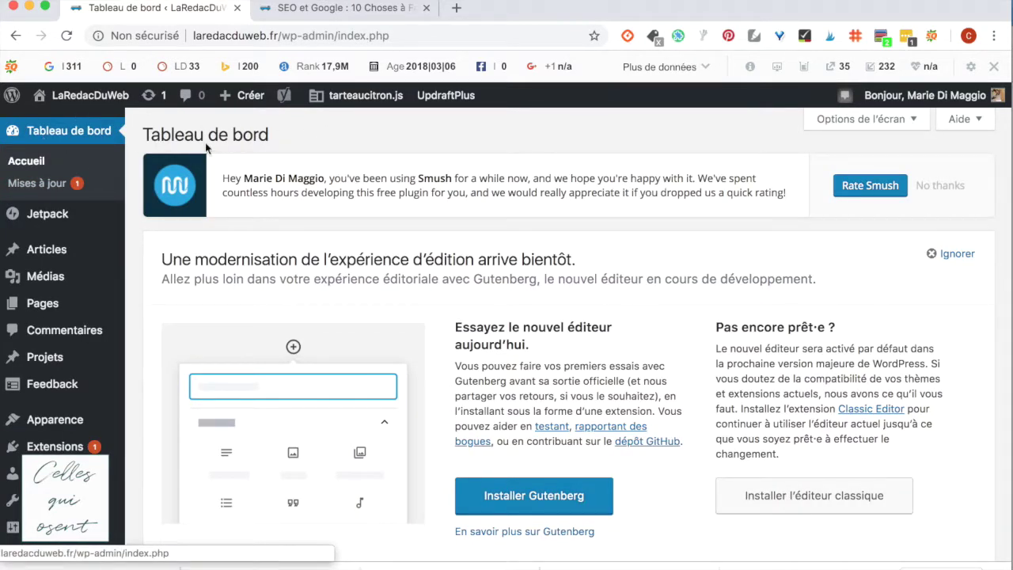
pyautogui.scroll(-1, 481, 360)
pyautogui.scroll(-5, 480, 364)
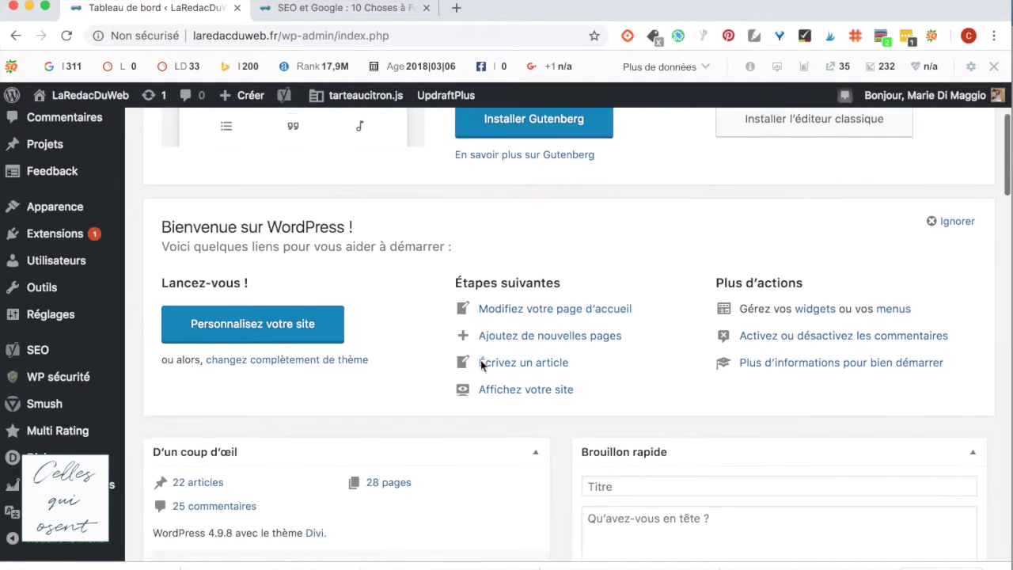
pyautogui.scroll(-3, 481, 363)
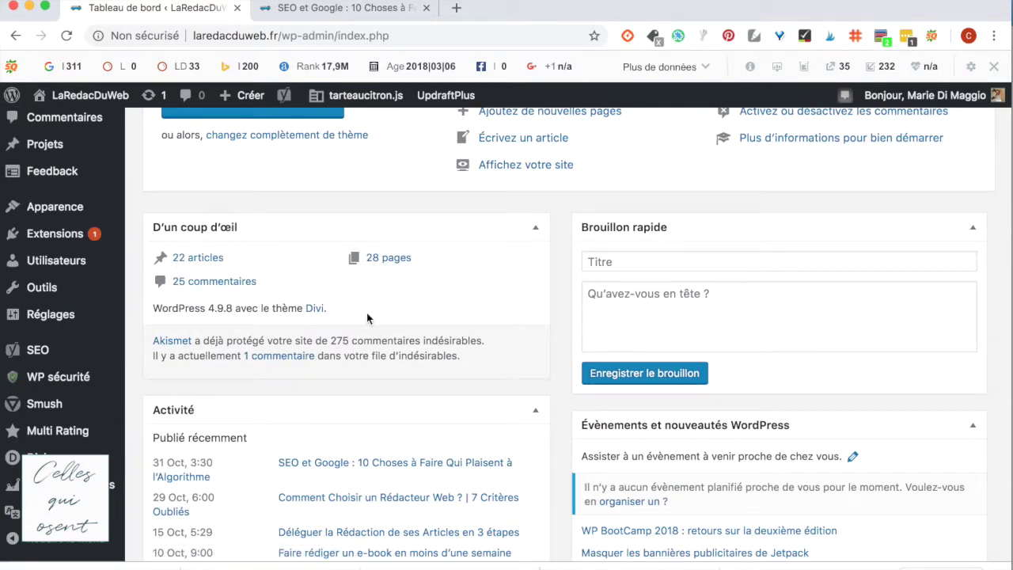
pyautogui.scroll(-2, 366, 317)
pyautogui.scroll(-9, 366, 318)
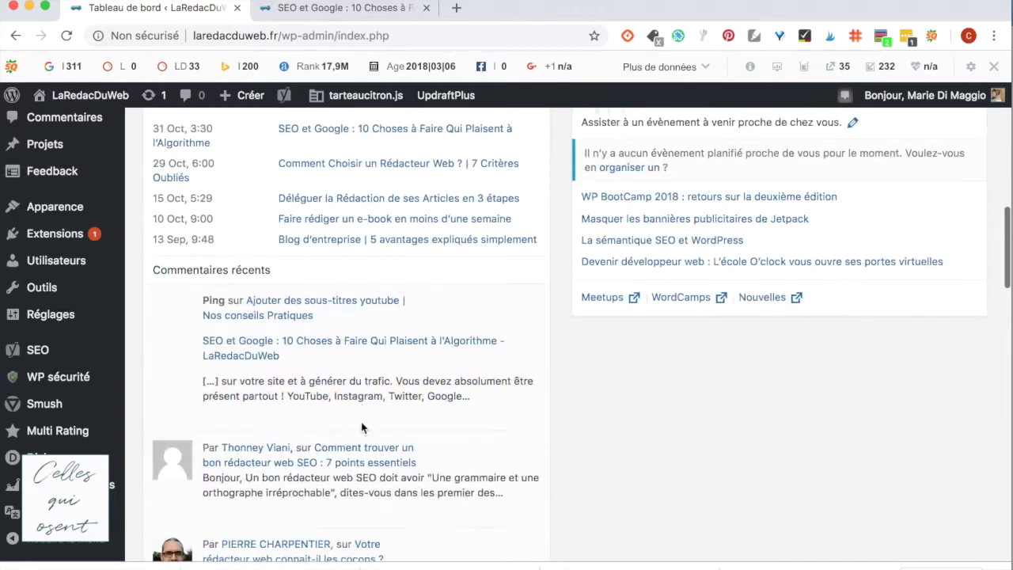
pyautogui.scroll(15, 362, 428)
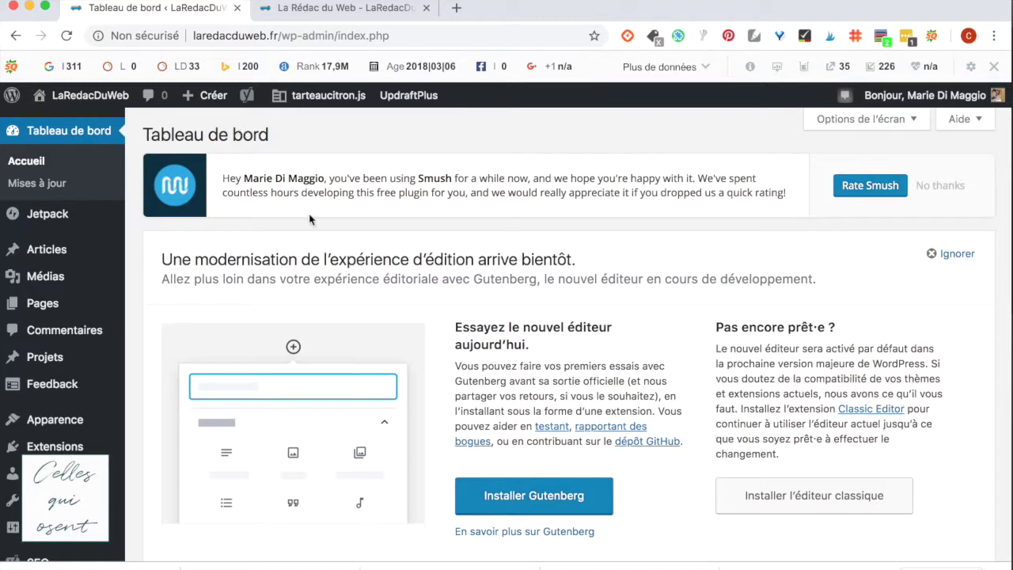
# - Look further down the dashboard and open the Jetpack site statistics
pyautogui.scroll(-15, 357, 291)
pyautogui.moveTo(34, 209)
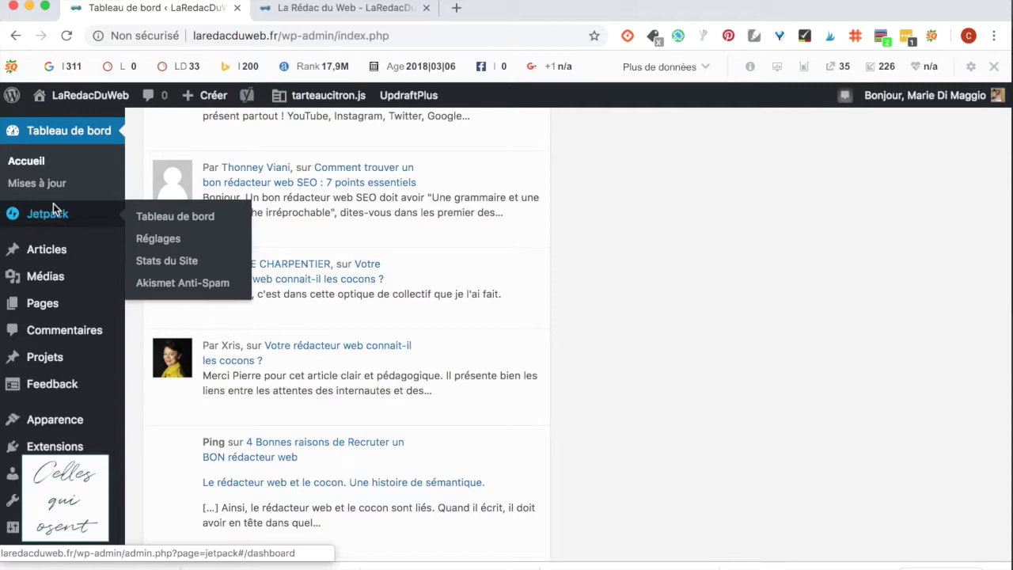
pyautogui.click(169, 259)
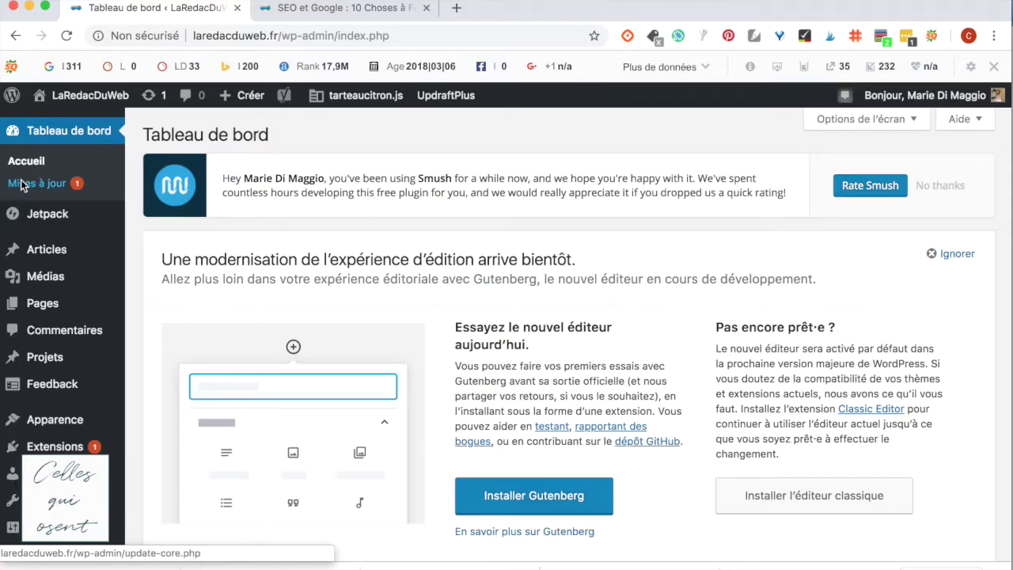
# - Review the available WordPress updates and update the Divi Builder extension and the Divi theme
pyautogui.click(23, 184)
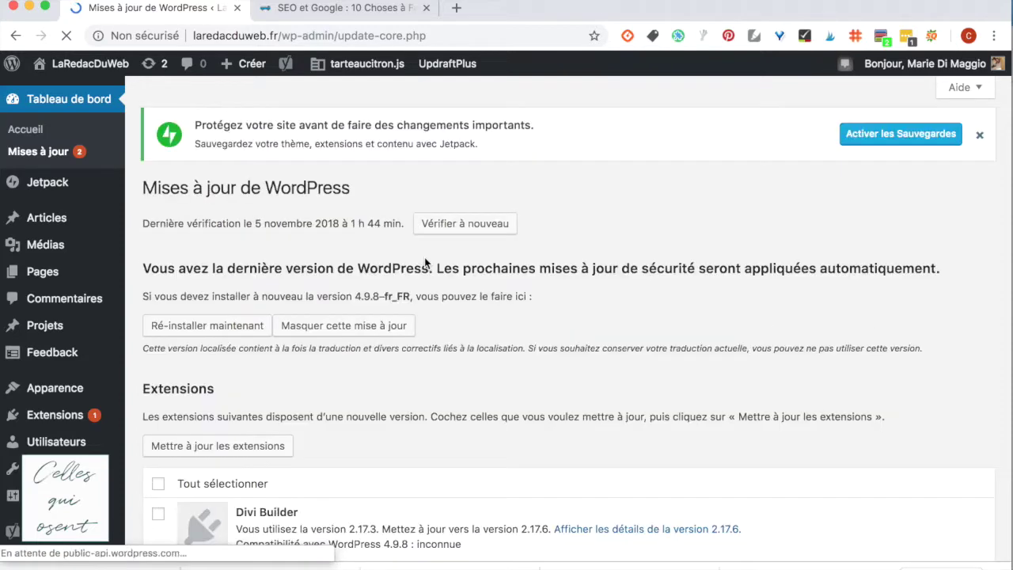
pyautogui.scroll(-3, 455, 310)
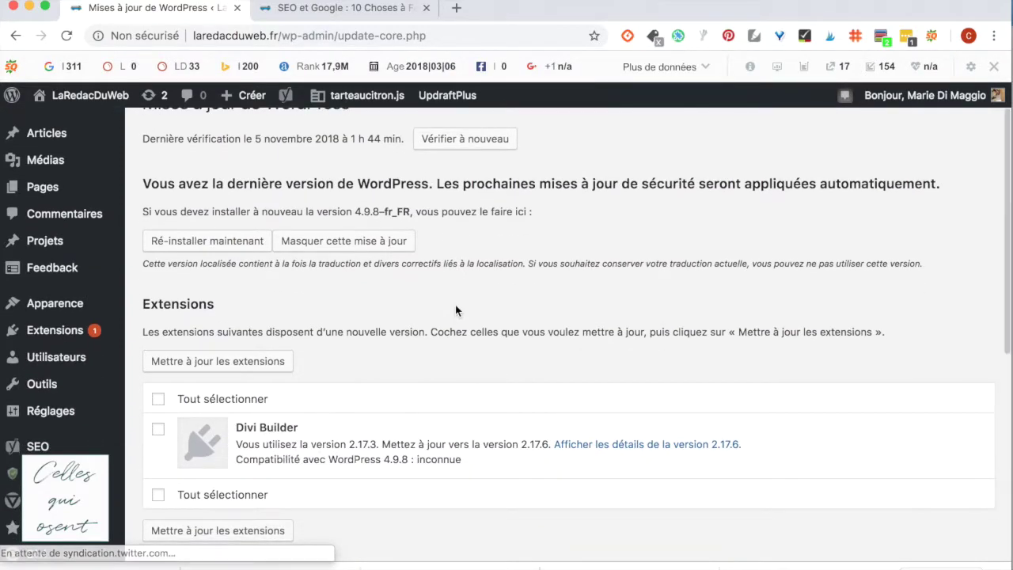
pyautogui.scroll(-2, 455, 310)
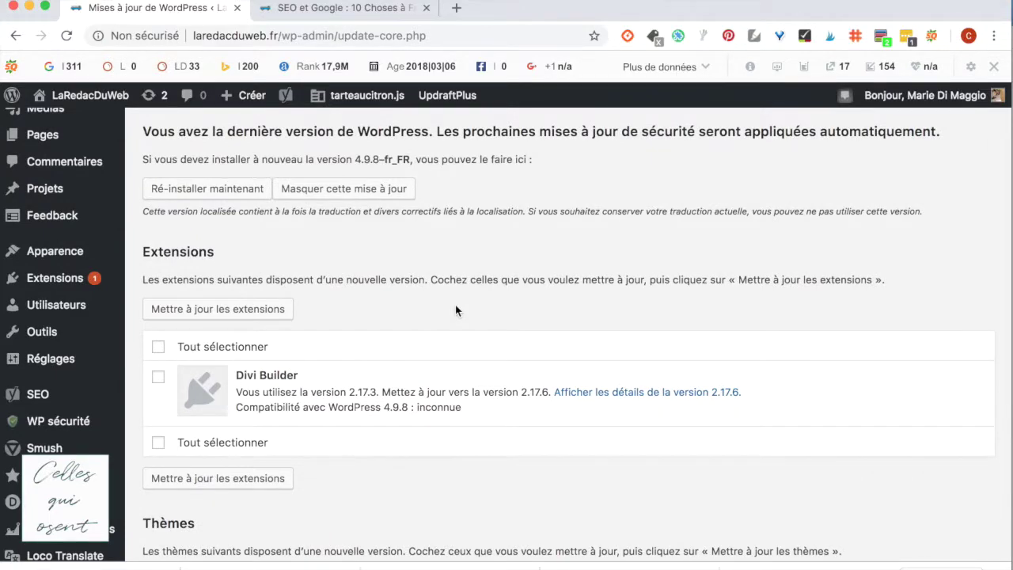
pyautogui.scroll(-1, 455, 305)
pyautogui.click(158, 353)
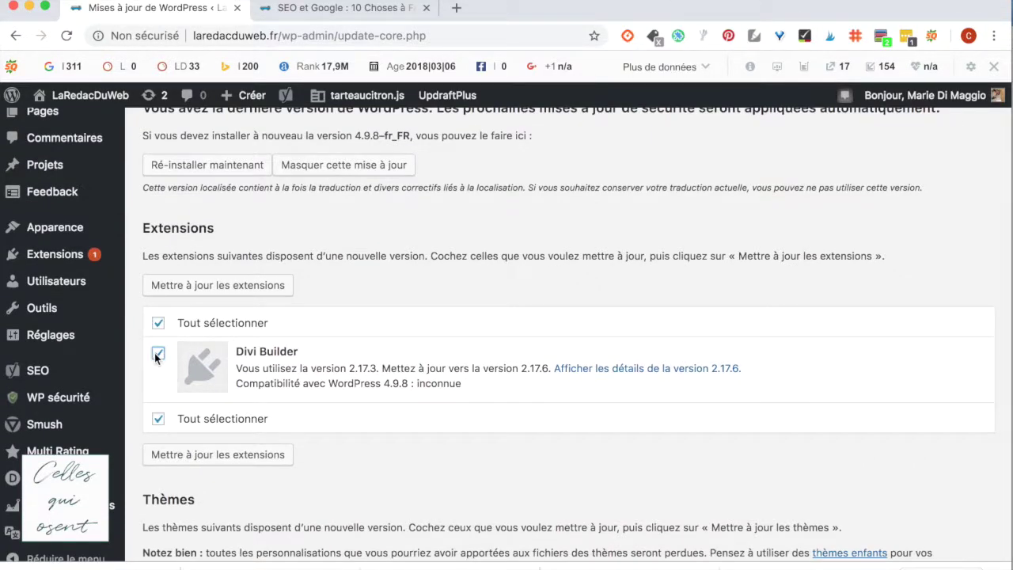
pyautogui.click(240, 287)
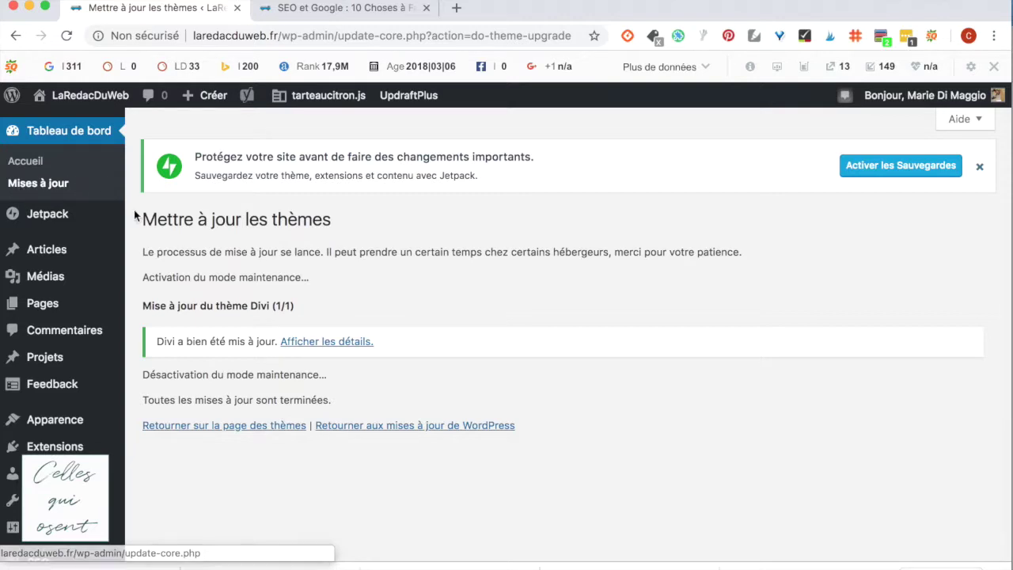
# - Check the options offered for articles, and browse the images in the media library
pyautogui.scroll(-2, 97, 215)
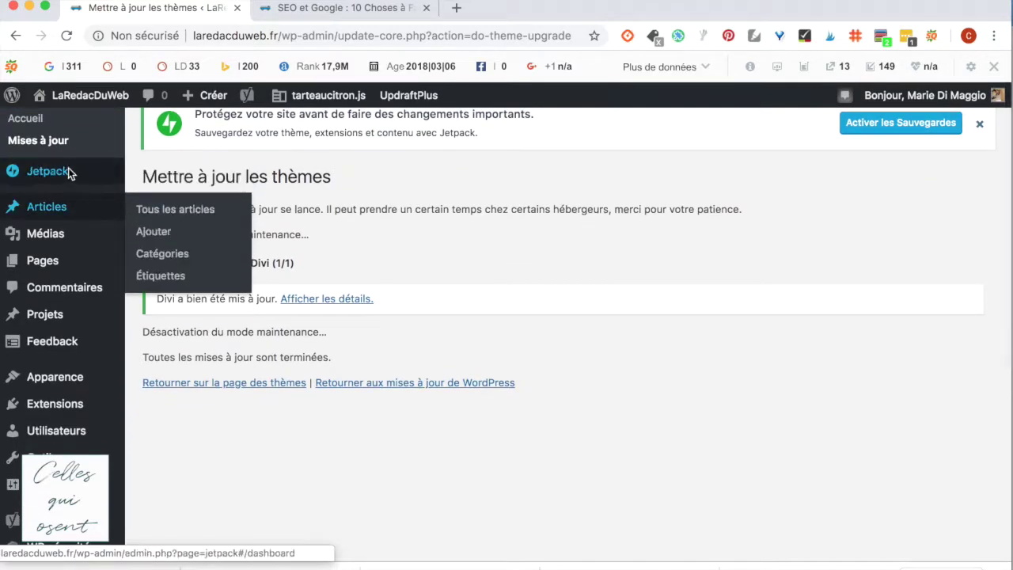
pyautogui.moveTo(70, 173)
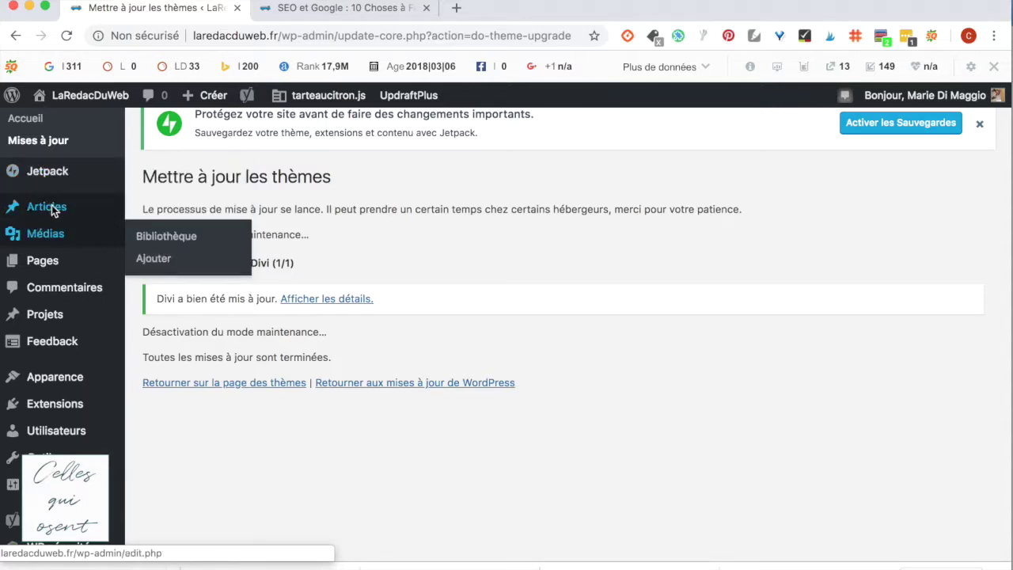
pyautogui.moveTo(53, 210)
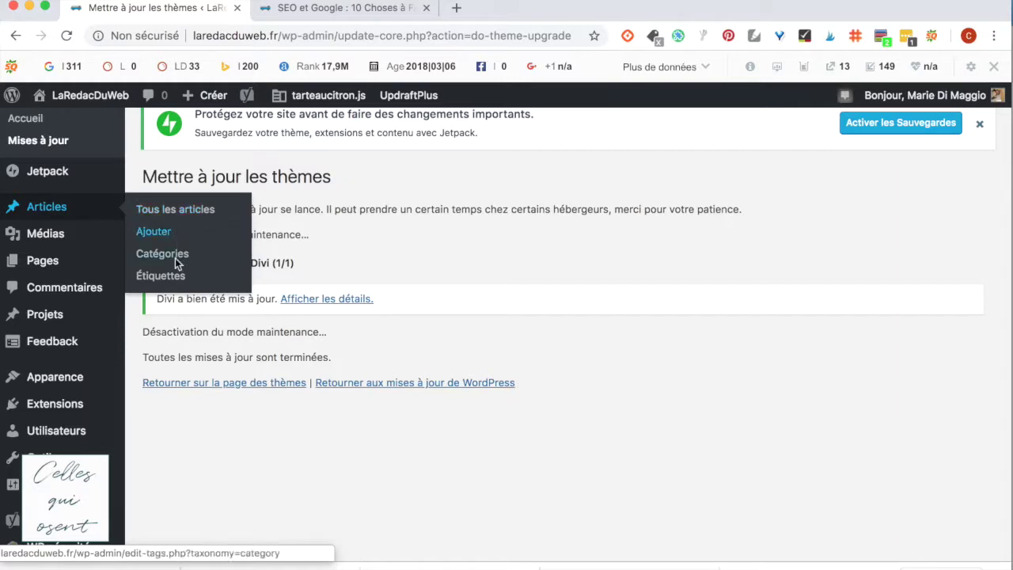
pyautogui.click(50, 225)
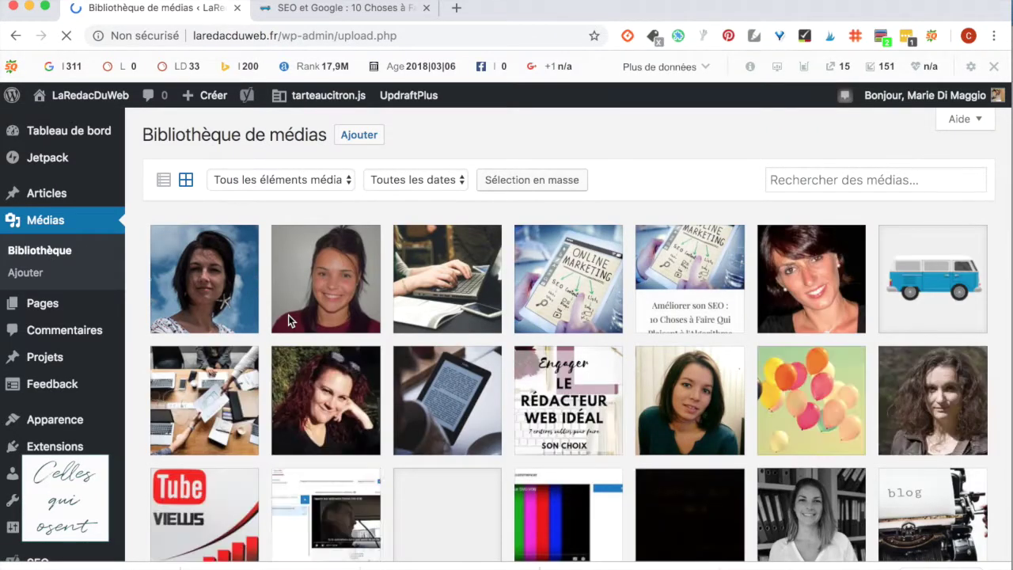
pyautogui.scroll(-2, 288, 320)
pyautogui.scroll(-5, 288, 319)
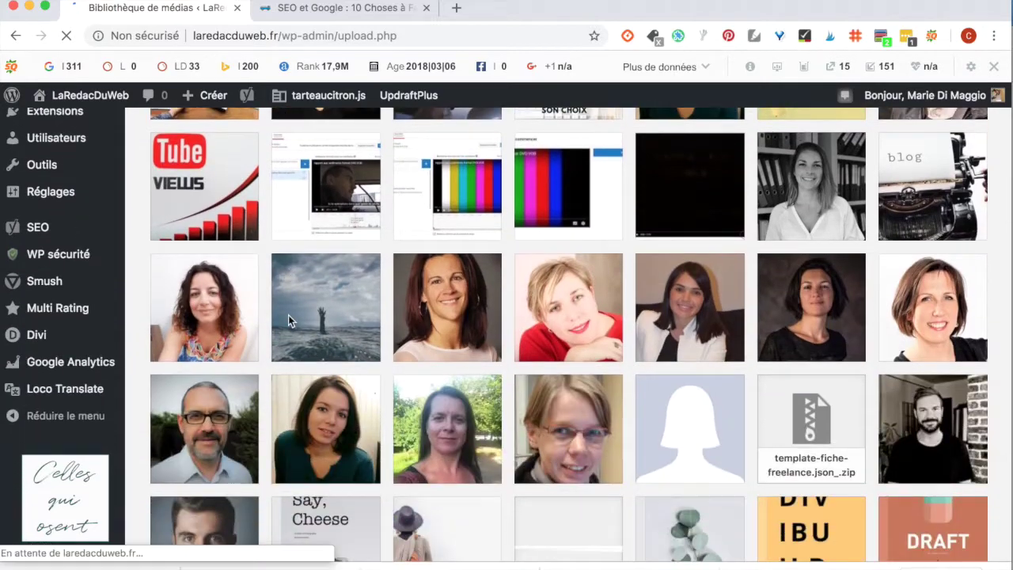
pyautogui.scroll(6, 288, 319)
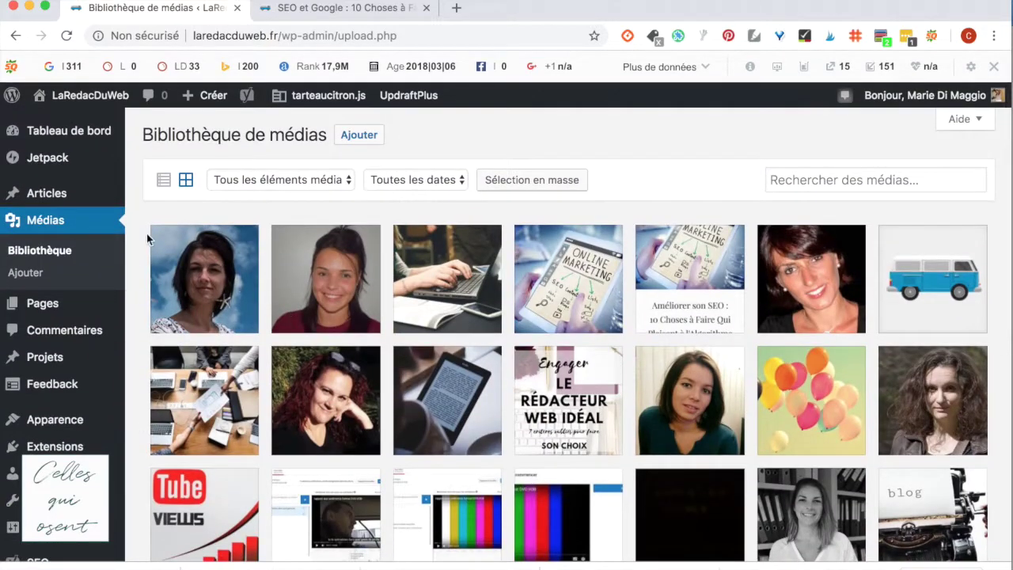
# - Open the list of all the site's pages and look through its entries
pyautogui.scroll(-2, 147, 234)
pyautogui.click(57, 211)
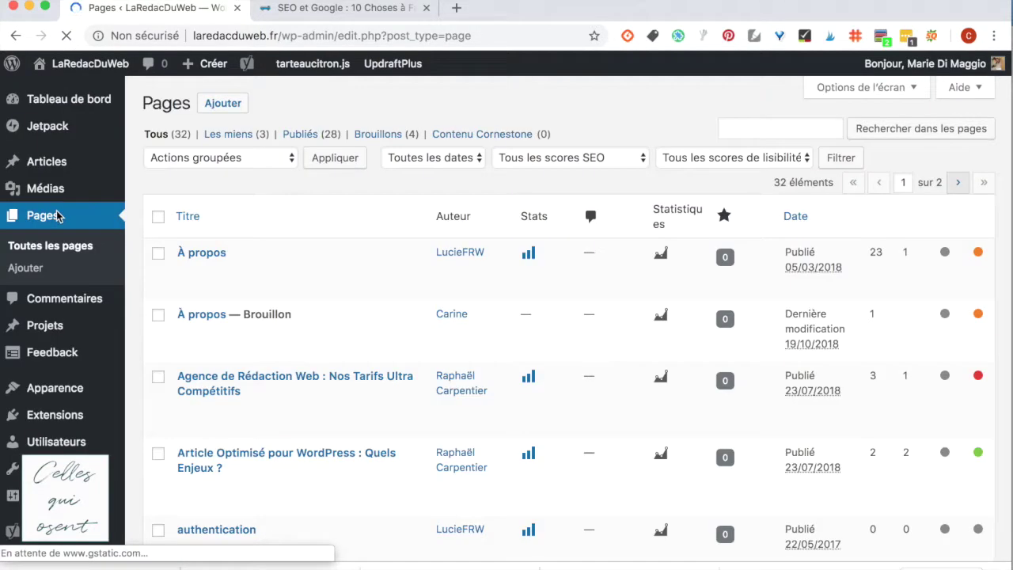
pyautogui.scroll(-2, 291, 306)
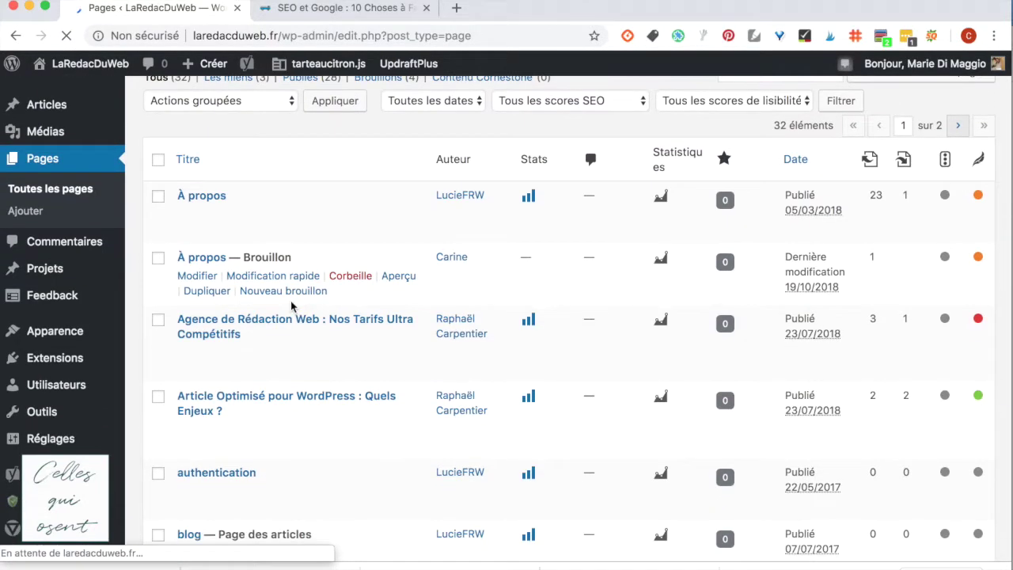
pyautogui.scroll(-2, 317, 313)
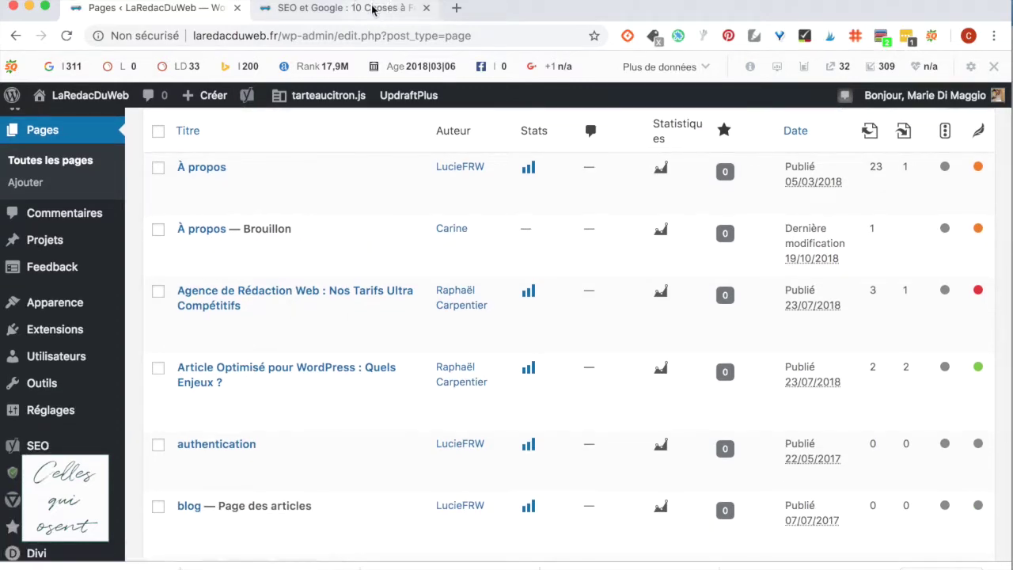
# - Switch to the published "SEO et Google" article, return to its beginning and open the site's home page to view it
pyautogui.click(372, 7)
pyautogui.moveTo(470, 378)
pyautogui.scroll(15, 470, 378)
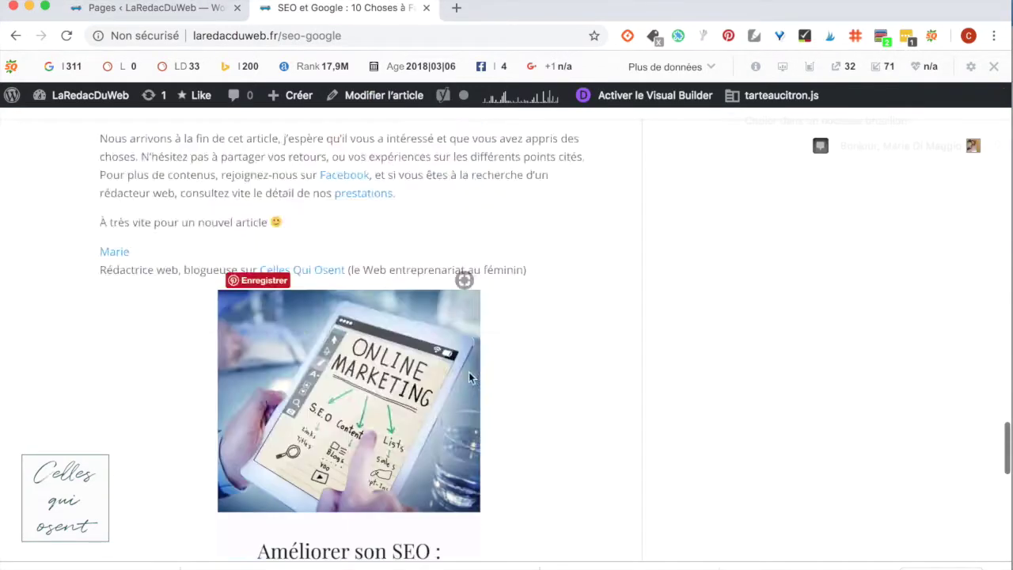
pyautogui.scroll(20, 469, 378)
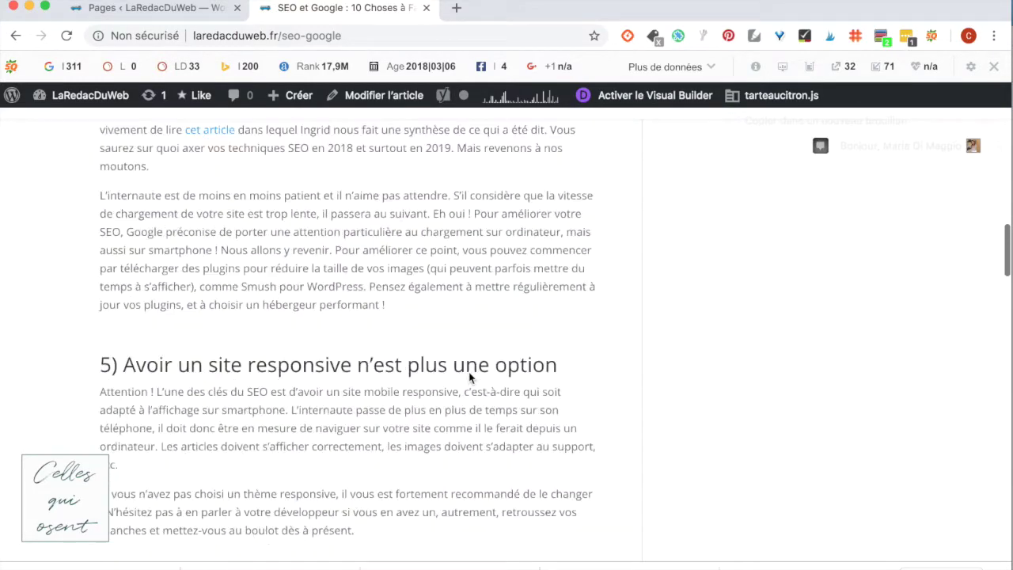
pyautogui.scroll(3, 469, 378)
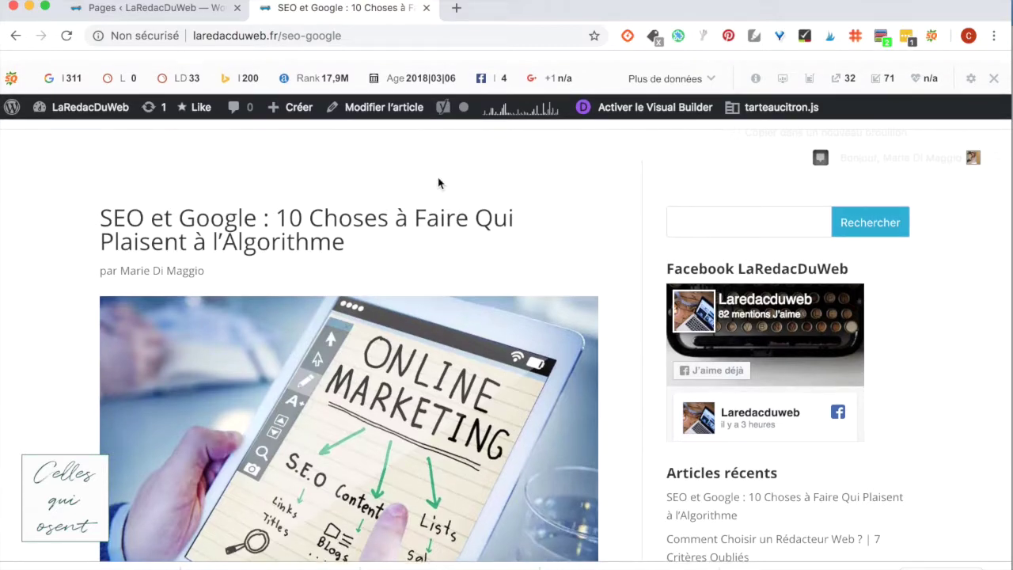
pyautogui.click(575, 226)
pyautogui.scroll(-7, 491, 315)
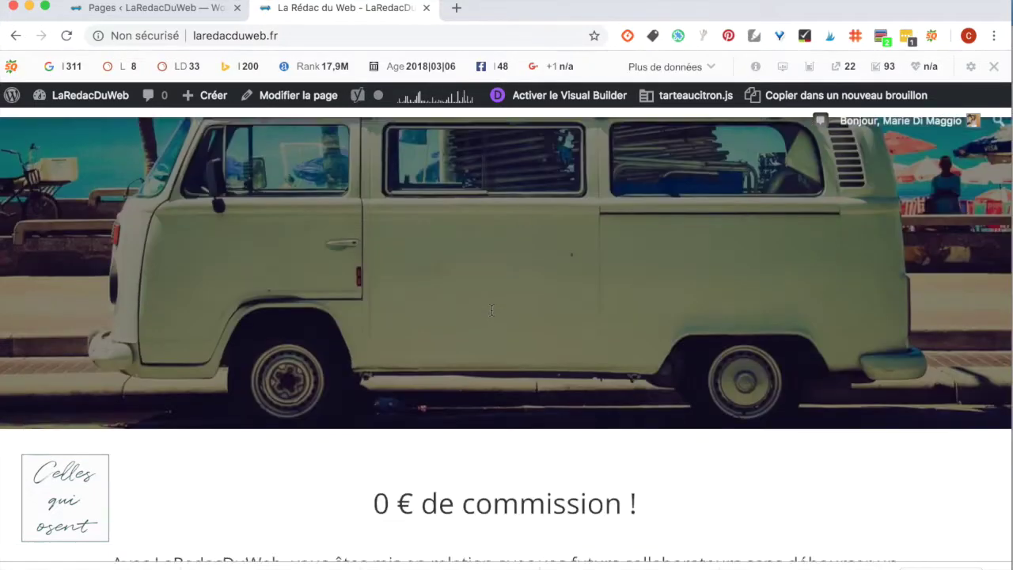
# - Look through the home page's service sections, from traffic growth to custom texts, and return to its beginning
pyautogui.scroll(-5, 491, 315)
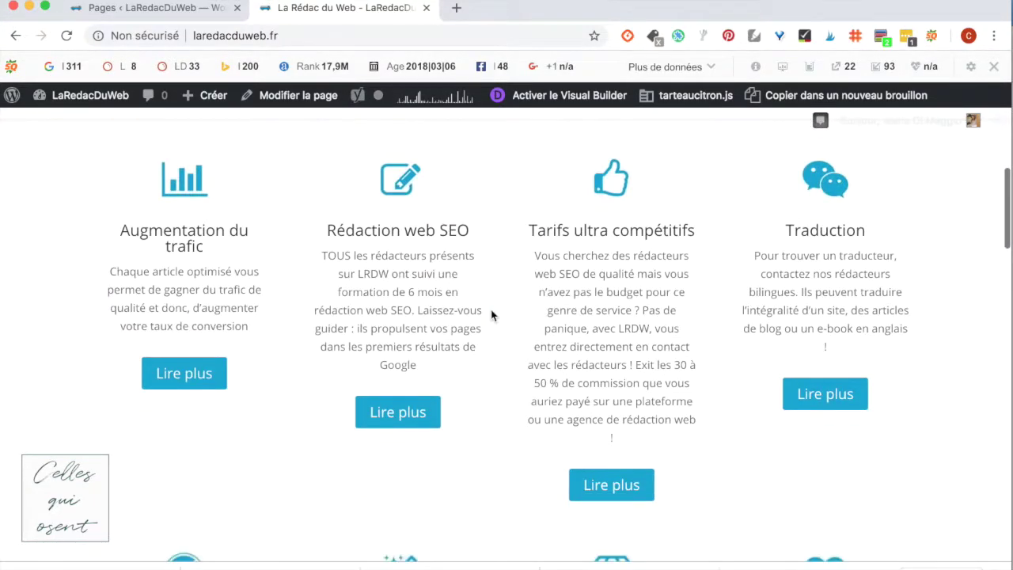
pyautogui.scroll(-5, 490, 315)
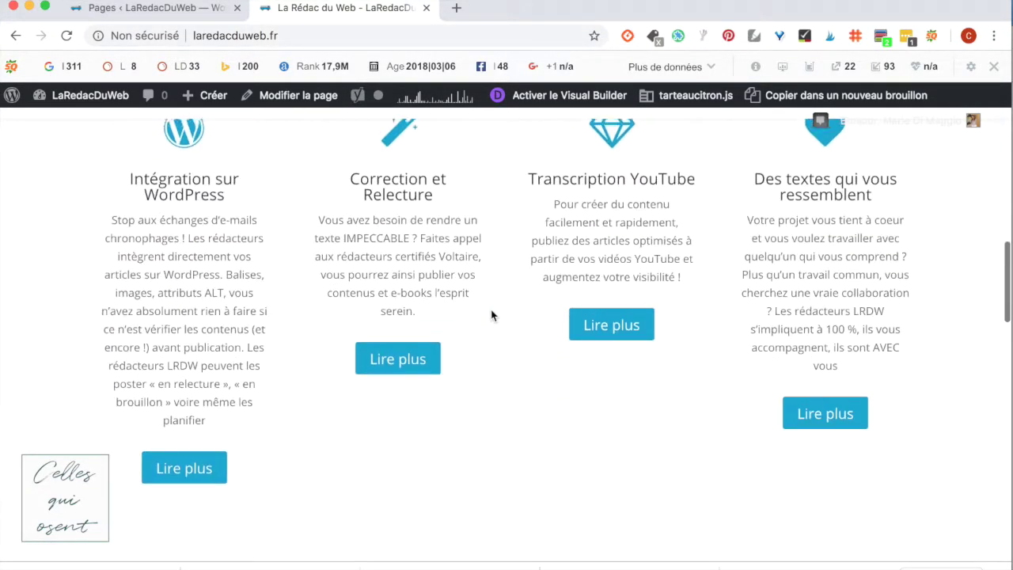
pyautogui.scroll(20, 492, 314)
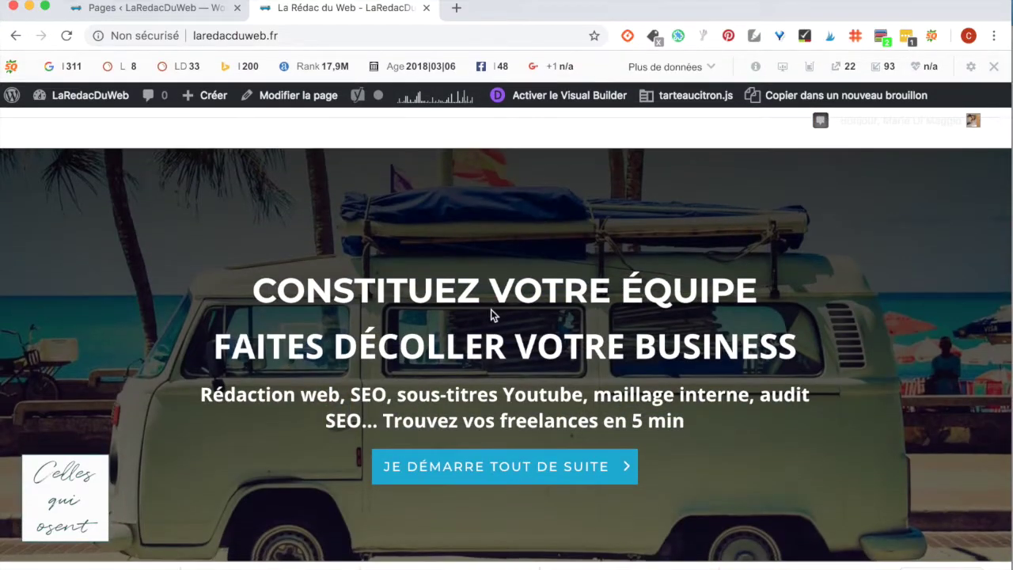
# - Open the full page behind the home page's "Augmentation du trafic" service and look through its text
pyautogui.scroll(-8, 491, 310)
pyautogui.click(211, 488)
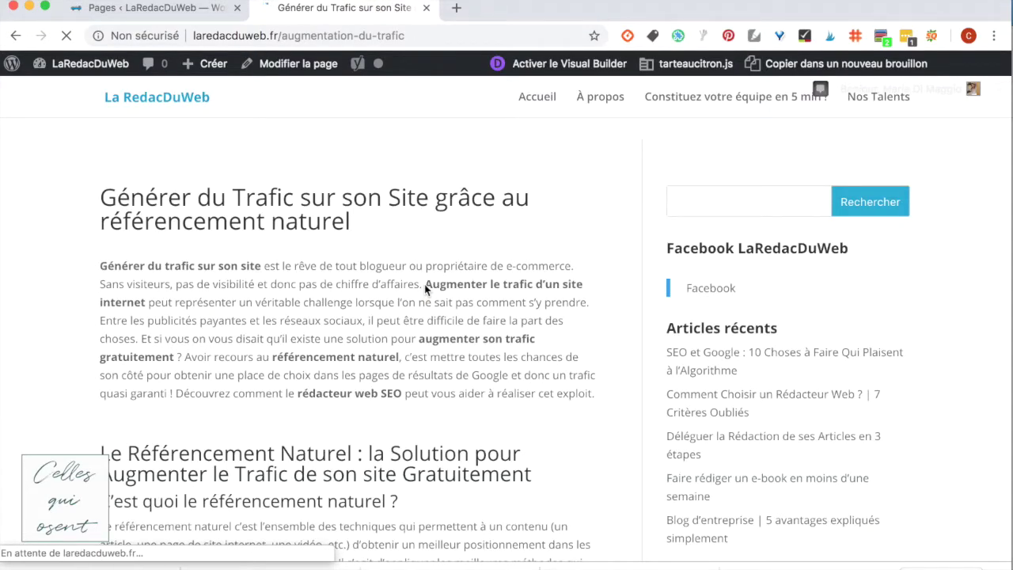
pyautogui.scroll(-8, 424, 290)
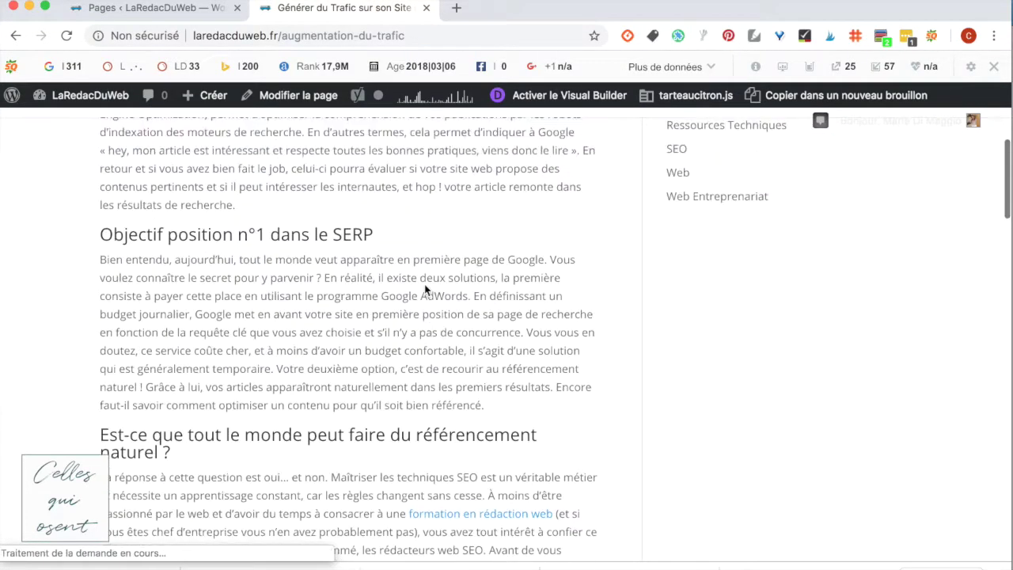
pyautogui.scroll(7, 424, 290)
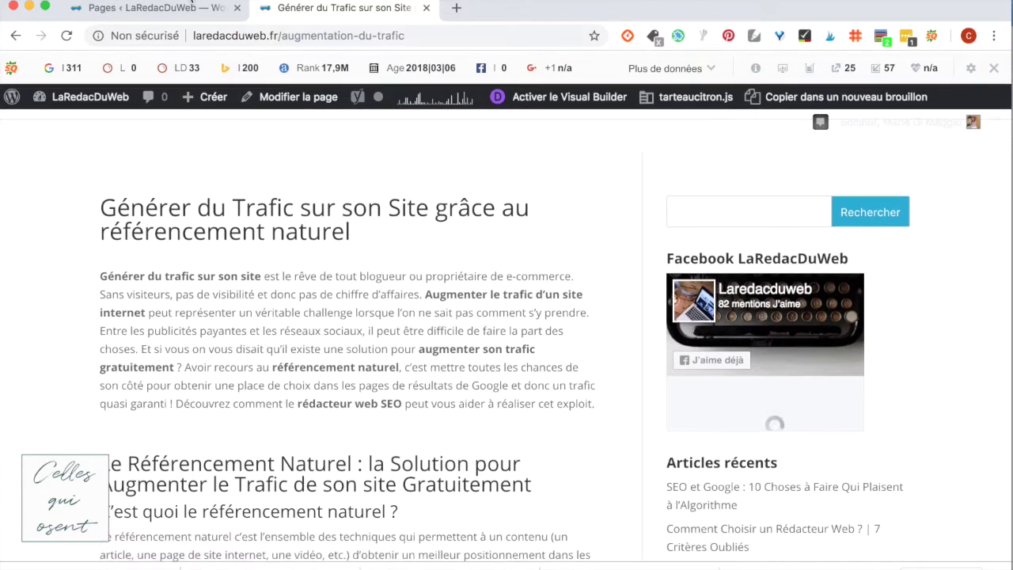
# - Return to the home page and view its "Nos derniers articles de blog" section
pyautogui.click(16, 35)
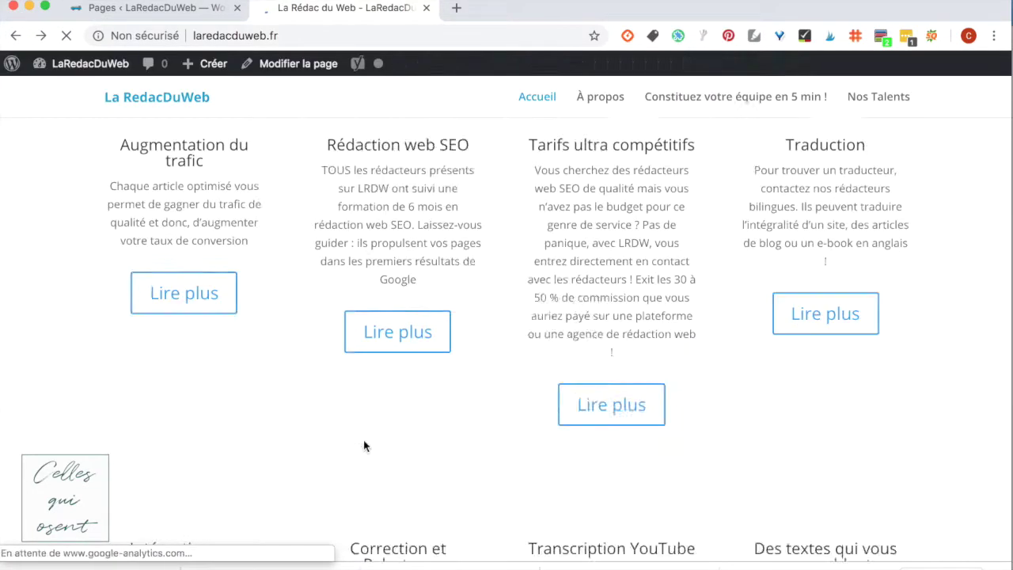
pyautogui.scroll(-5, 364, 441)
pyautogui.scroll(-6, 364, 441)
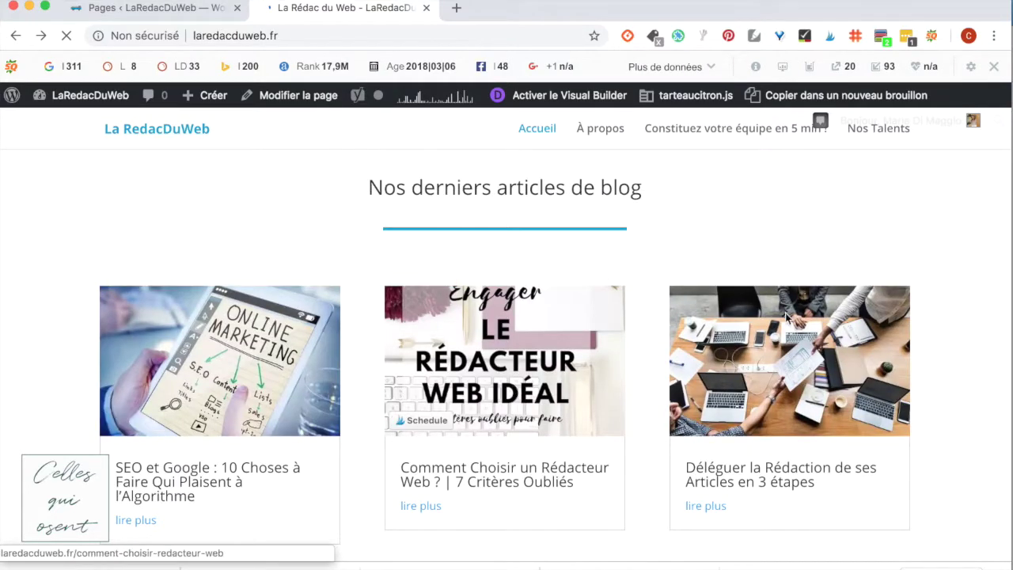
# - Switch back to the WordPress admin's list of pages and check its entries and the actions offered for "À propos"
pyautogui.click(139, 8)
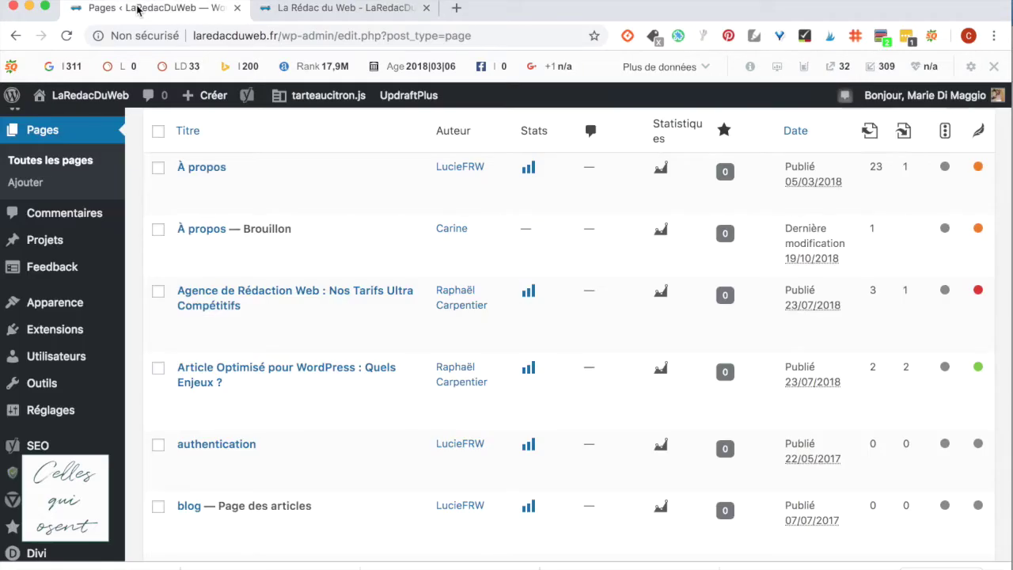
pyautogui.scroll(2, 238, 183)
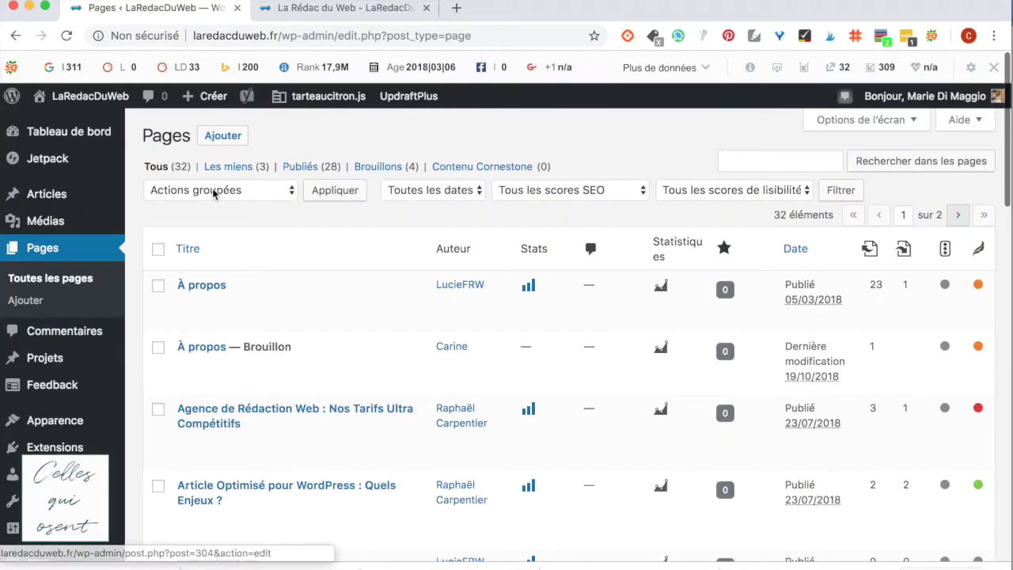
pyautogui.scroll(-3, 259, 280)
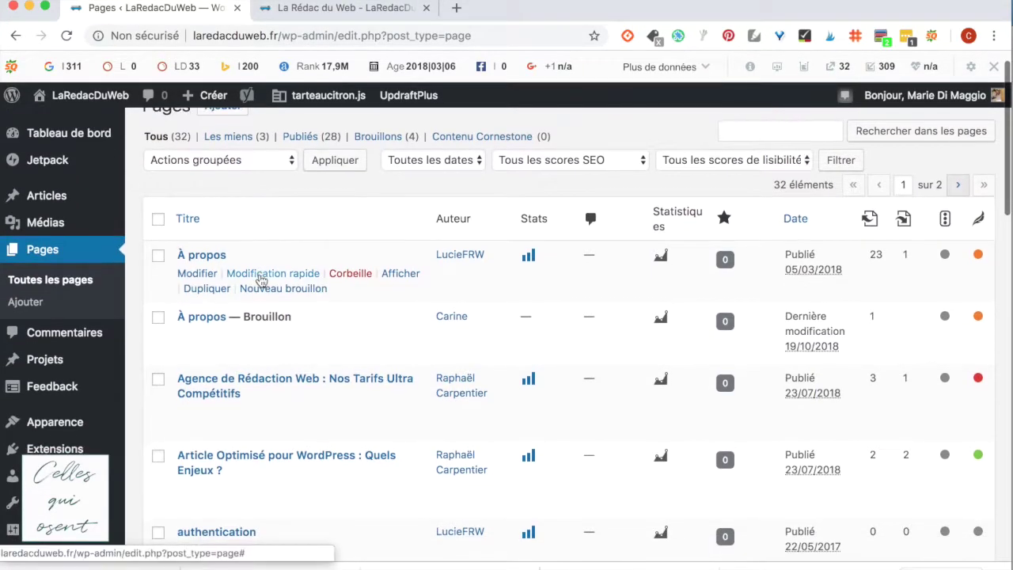
pyautogui.scroll(-3, 260, 280)
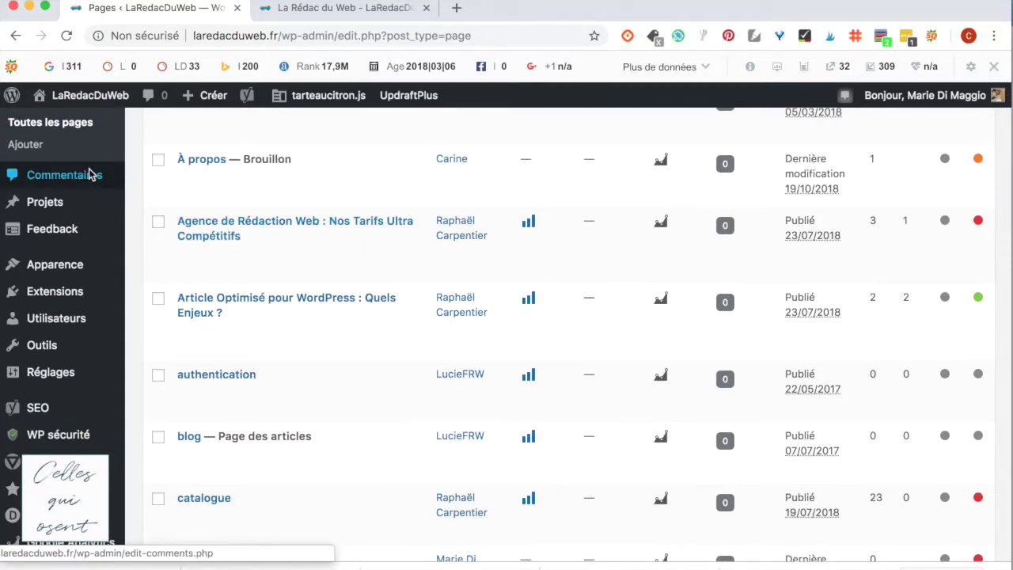
# - Check the options offered for Projets, Apparence, Extensions, Utilisateurs, Outils and Réglages
pyautogui.moveTo(30, 200)
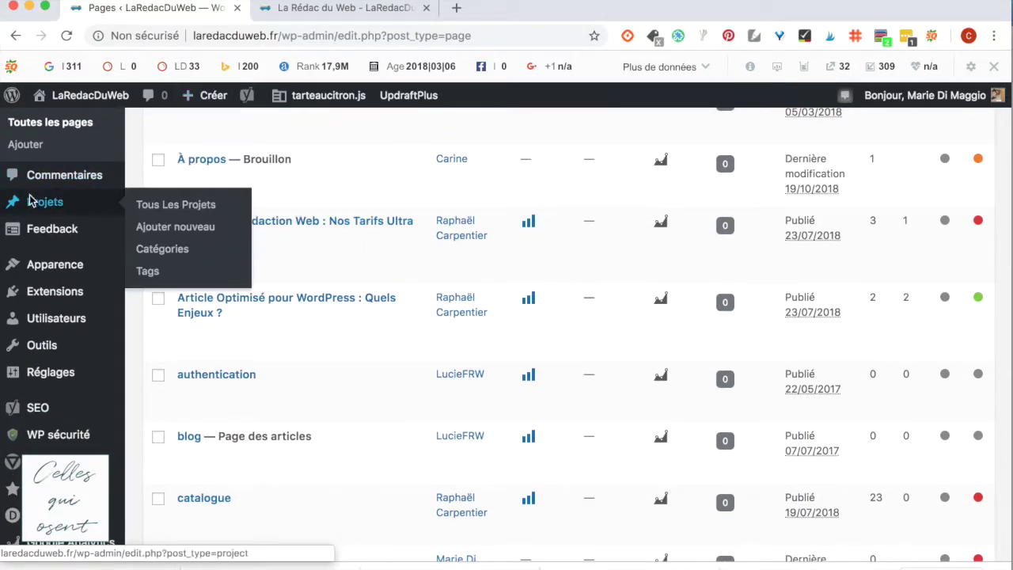
pyautogui.moveTo(45, 263)
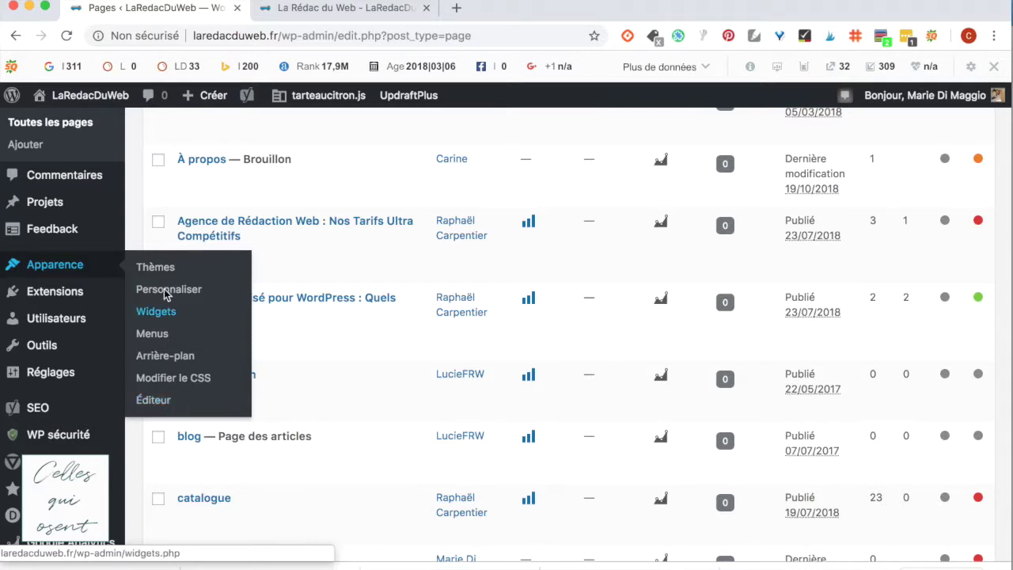
pyautogui.moveTo(63, 289)
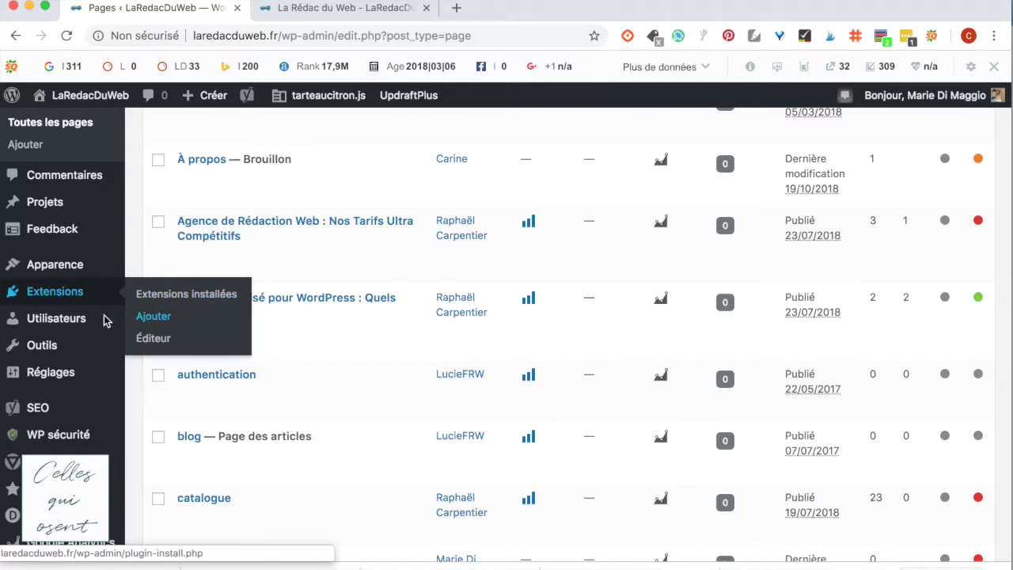
pyautogui.moveTo(54, 324)
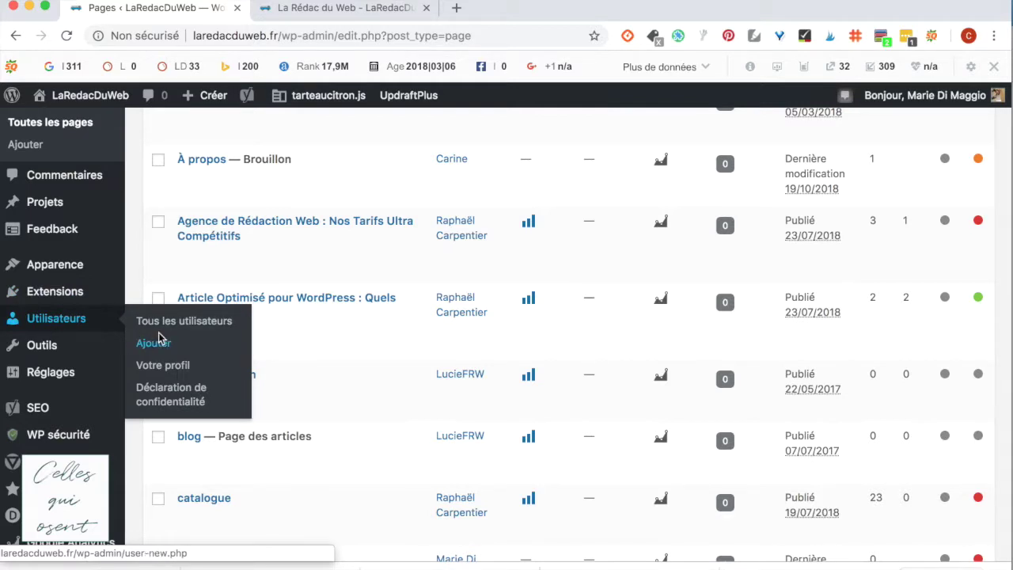
pyautogui.moveTo(48, 346)
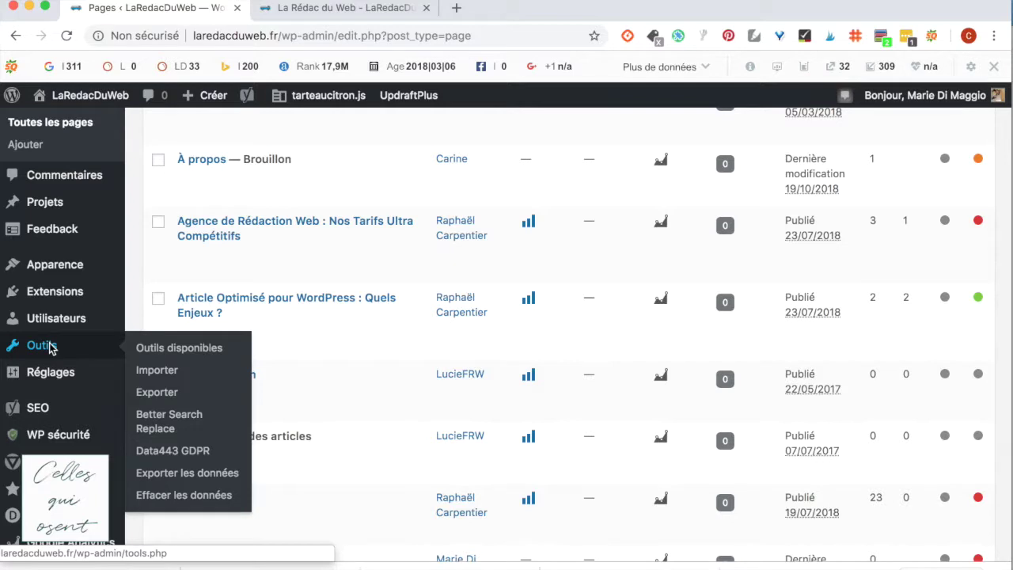
pyautogui.moveTo(66, 379)
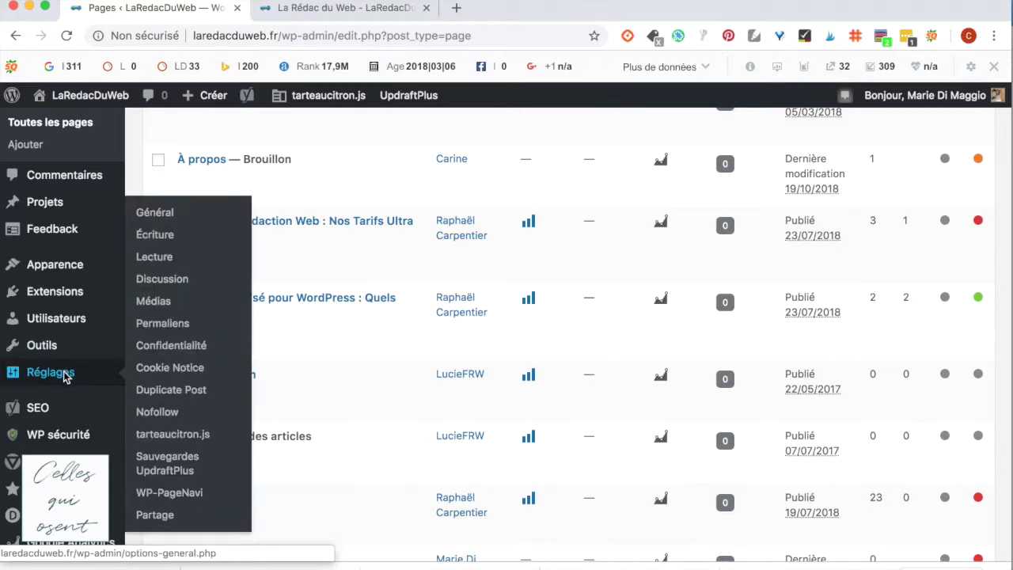
pyautogui.scroll(-2, 177, 372)
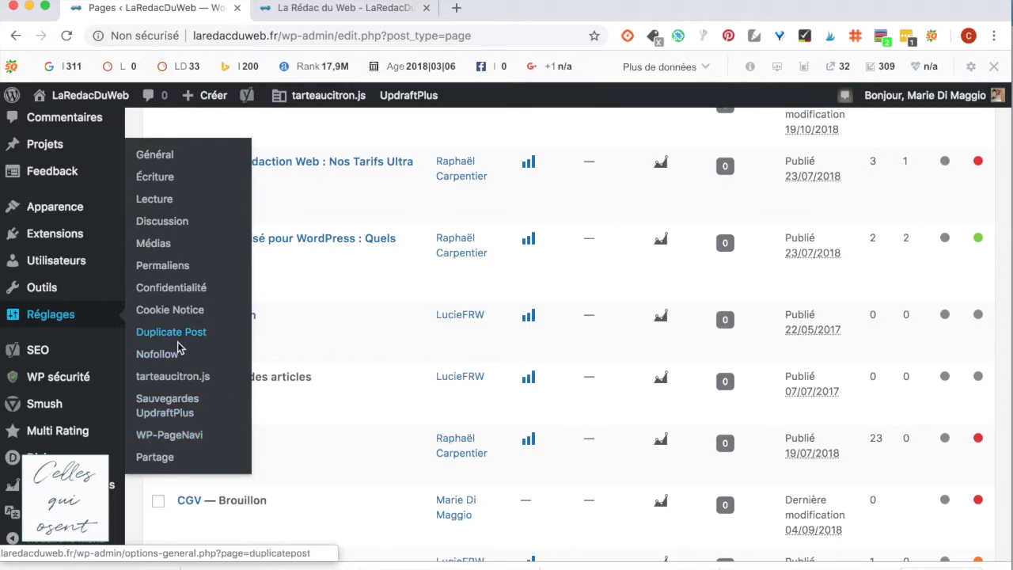
# - Examine the admin entries added by extensions, including WP sécurité, Google Analytics, SEO, the translation tool and Smush
pyautogui.scroll(-3, 174, 314)
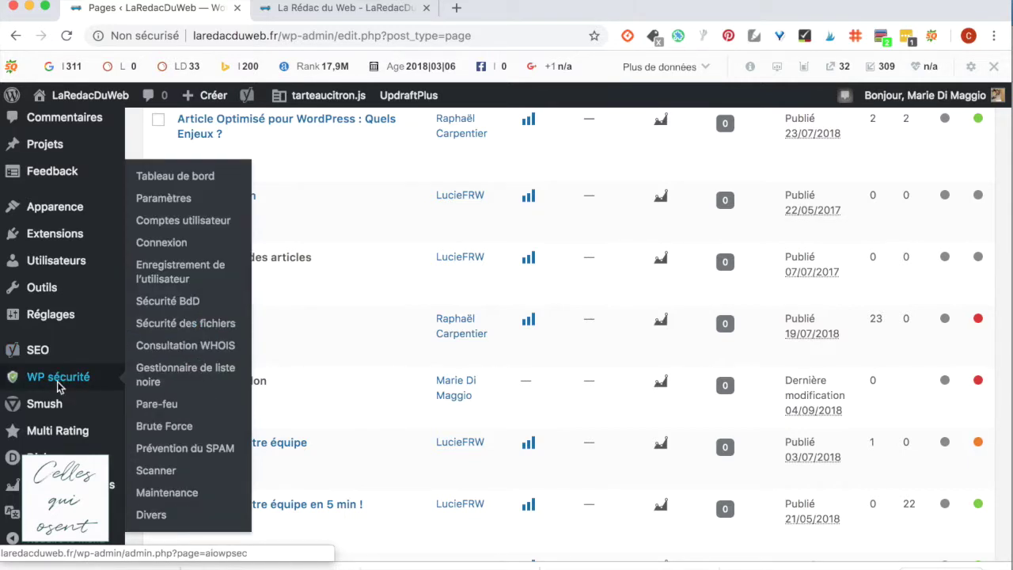
pyautogui.moveTo(64, 484)
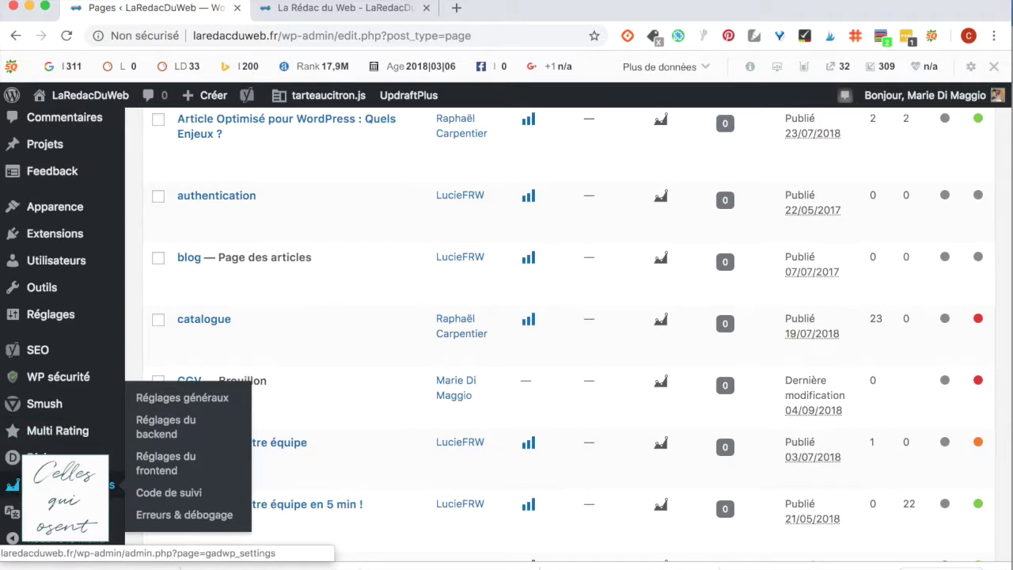
pyautogui.scroll(-1, 64, 485)
pyautogui.moveTo(63, 512)
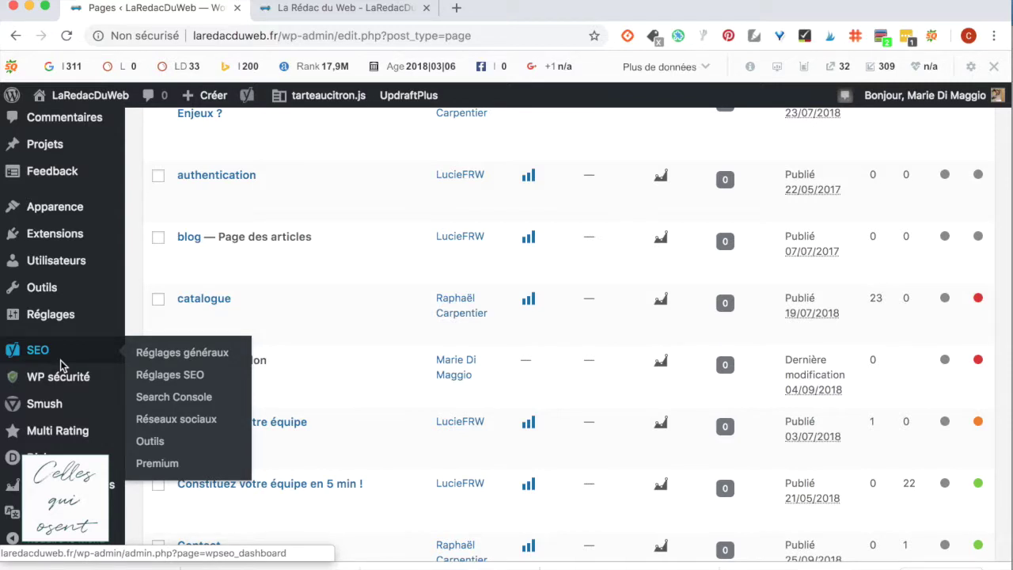
pyautogui.moveTo(71, 261)
pyautogui.moveTo(13, 510)
pyautogui.scroll(-2, 12, 511)
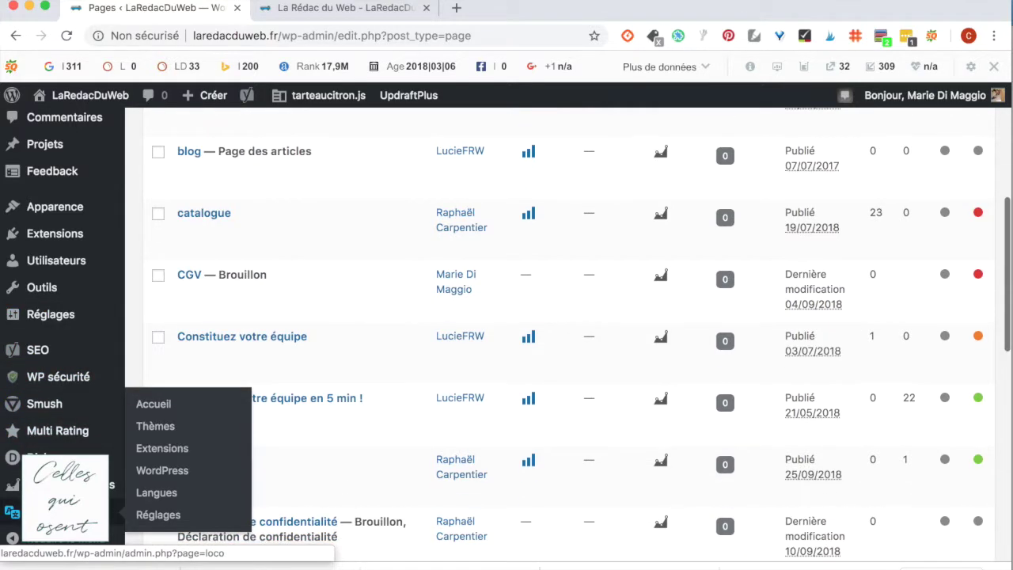
pyautogui.moveTo(12, 458)
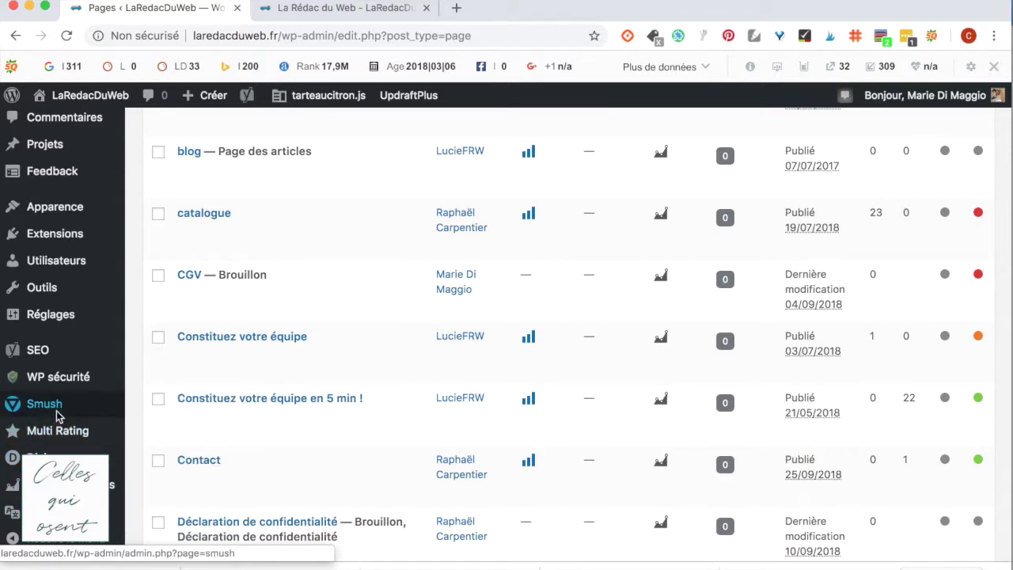
pyautogui.scroll(5, 57, 416)
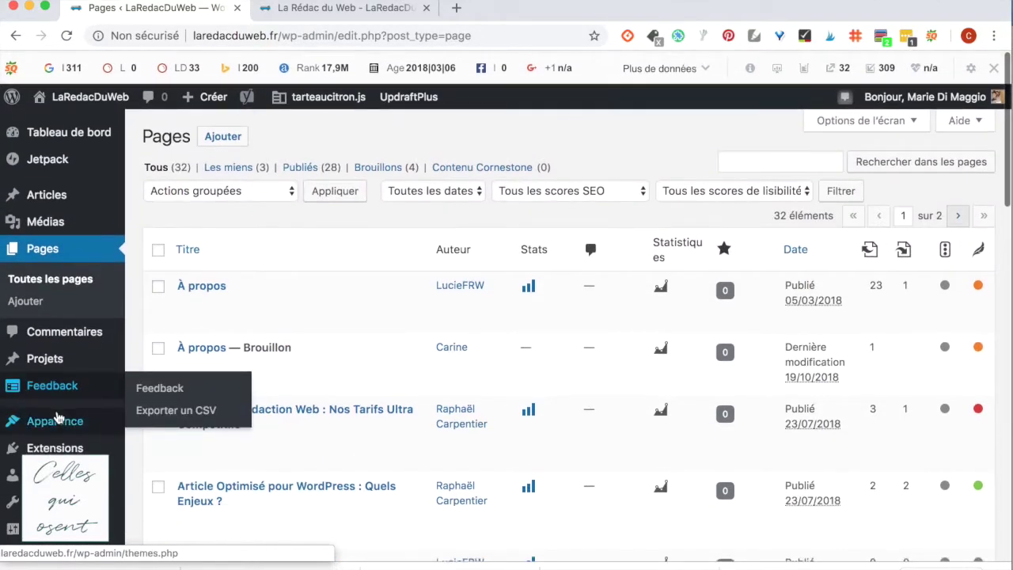